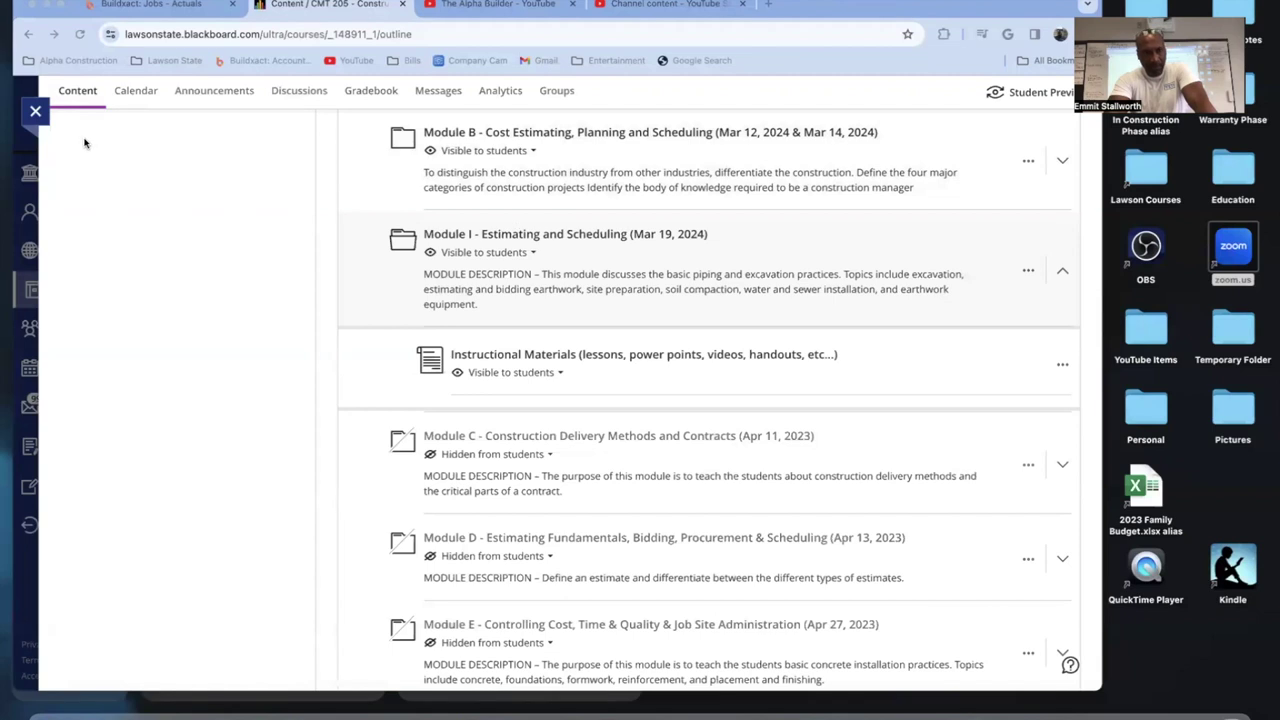
# - Switch to Buildxact and open the first draft estimate in the estimates list
pyautogui.click(175, 5)
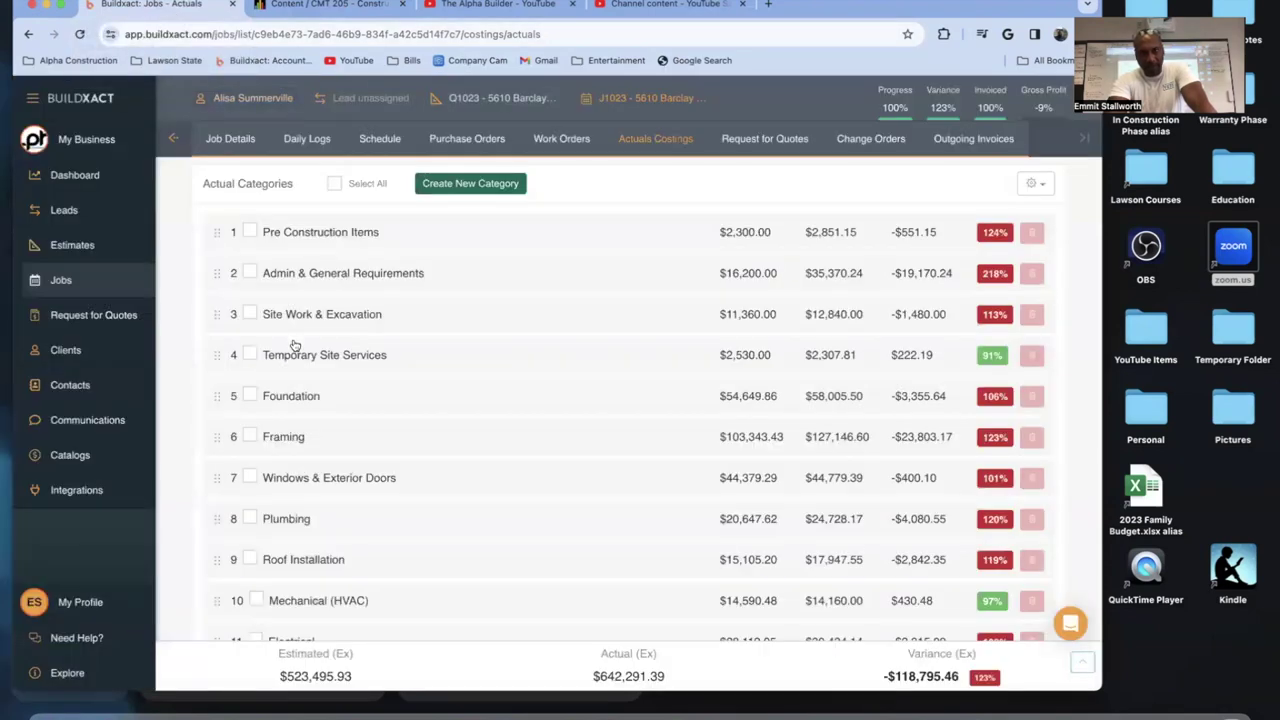
pyautogui.click(59, 281)
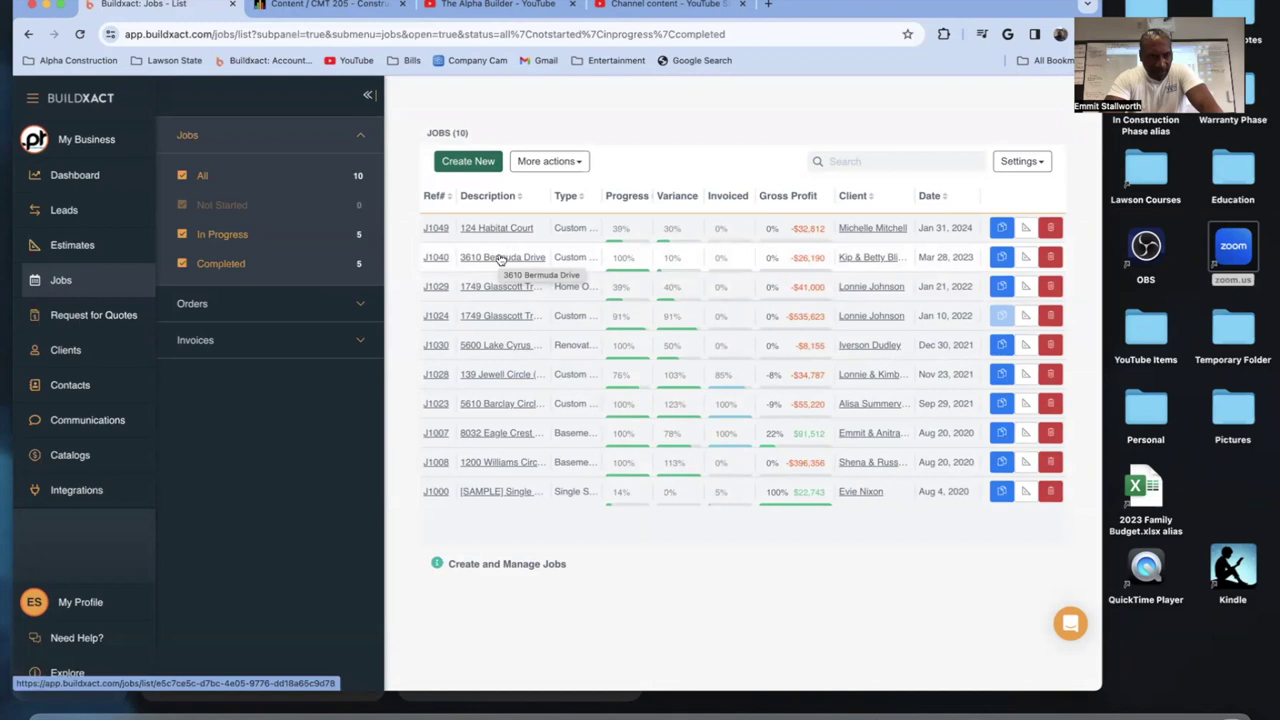
pyautogui.click(72, 245)
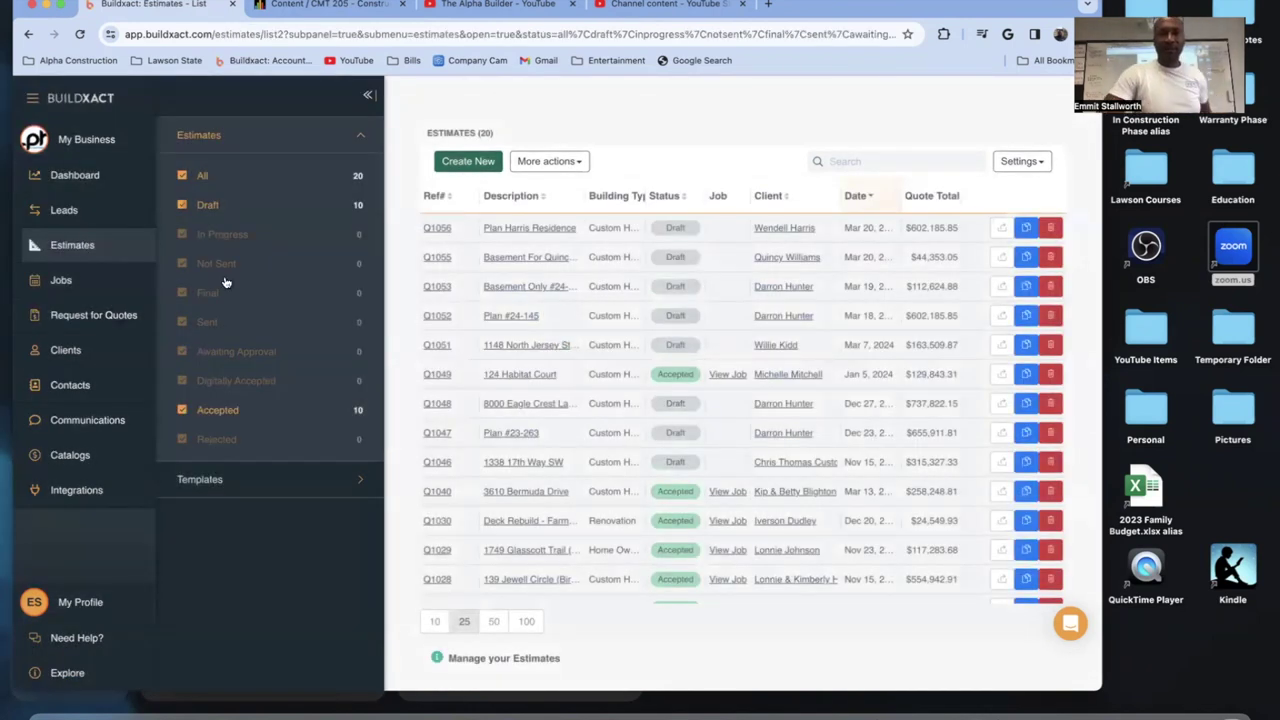
pyautogui.click(538, 229)
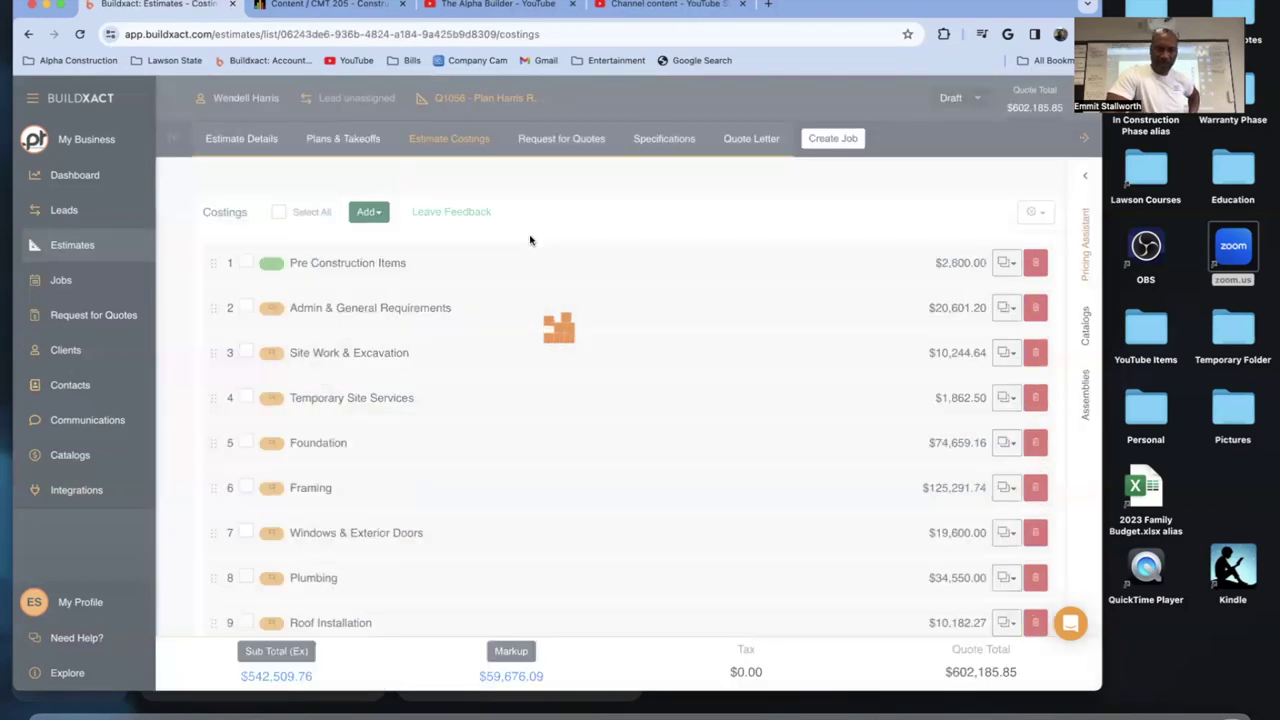
# - Look through the estimate's costing categories and expand Admin & General Requirements to review its line items
pyautogui.scroll(-3, 443, 430)
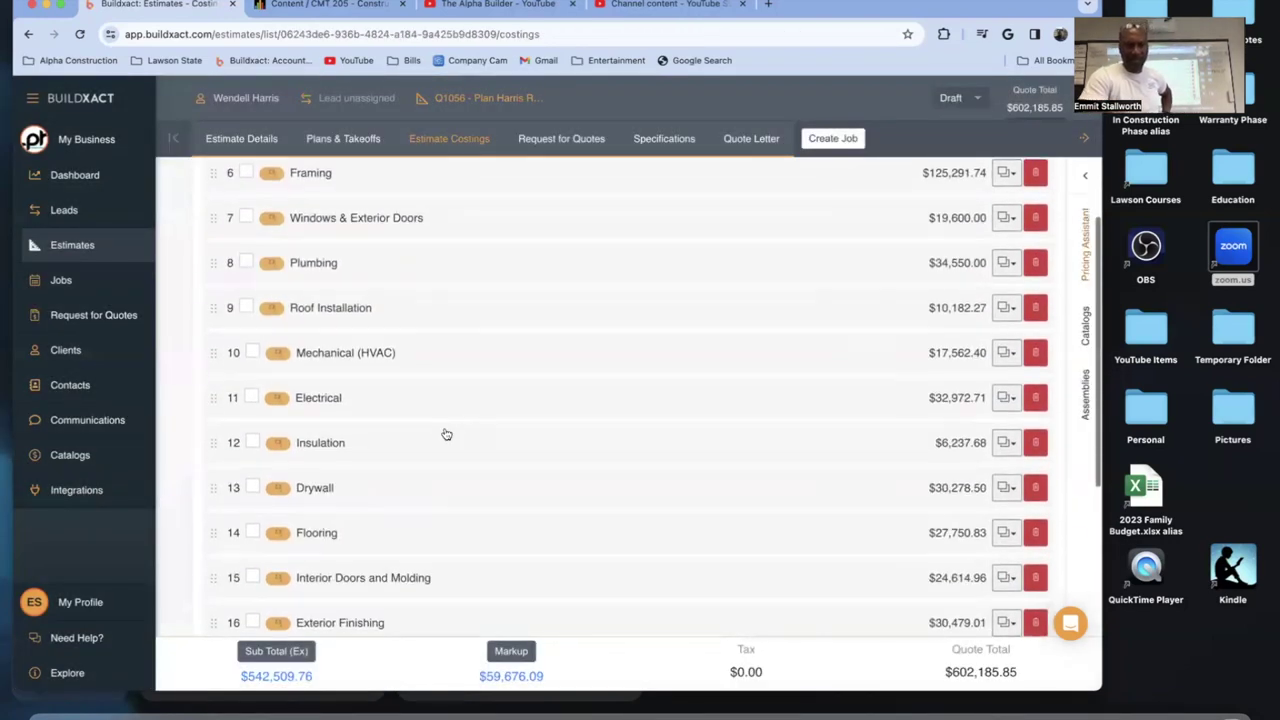
pyautogui.scroll(-5, 446, 434)
pyautogui.scroll(7, 446, 434)
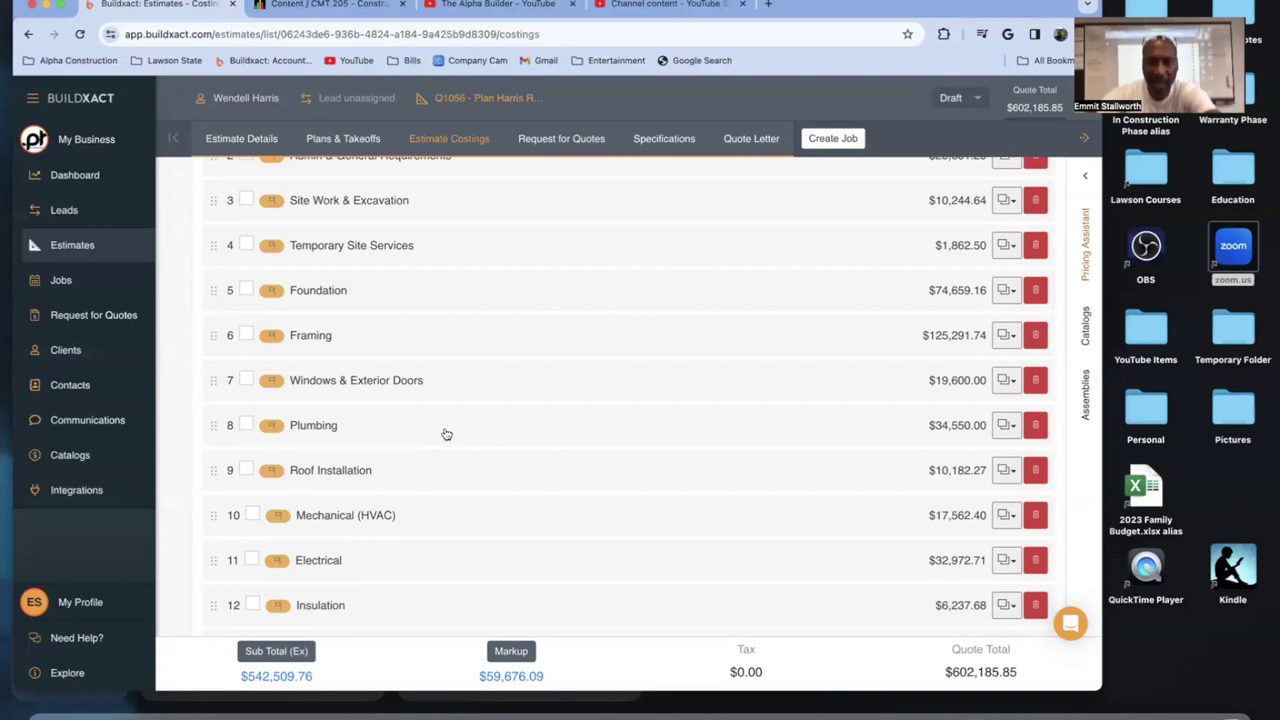
pyautogui.scroll(3, 432, 344)
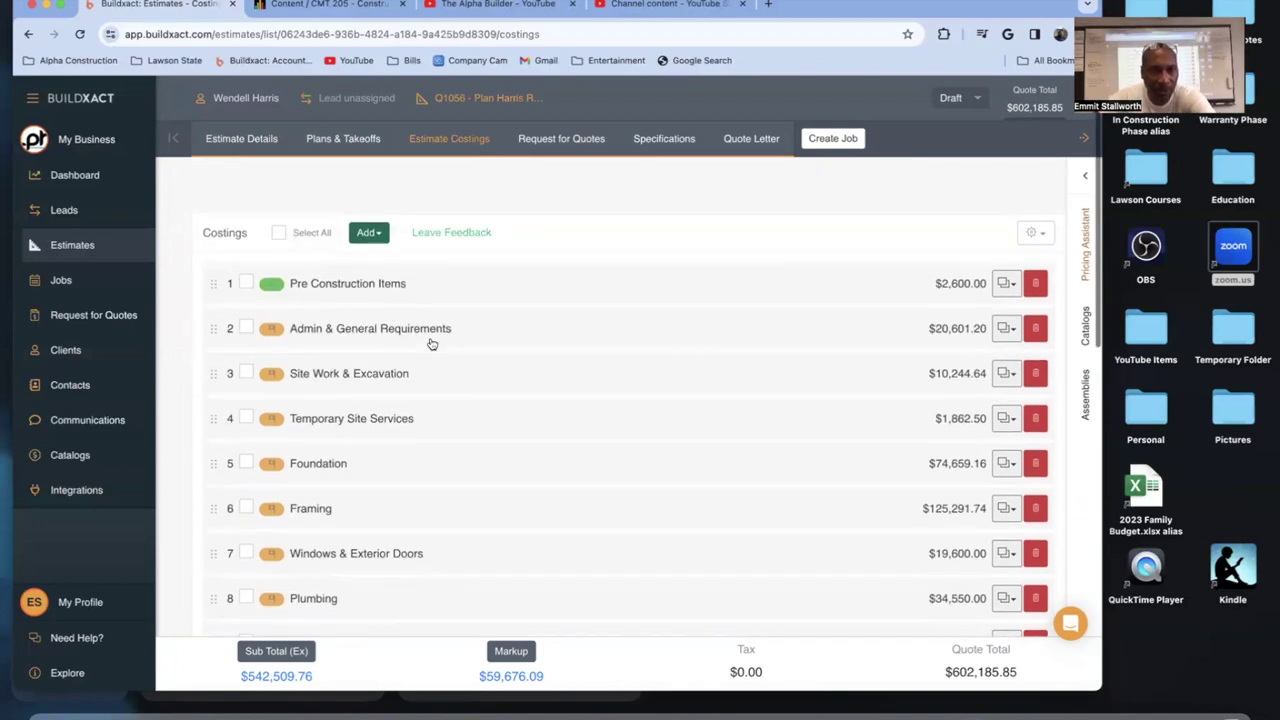
pyautogui.click(549, 294)
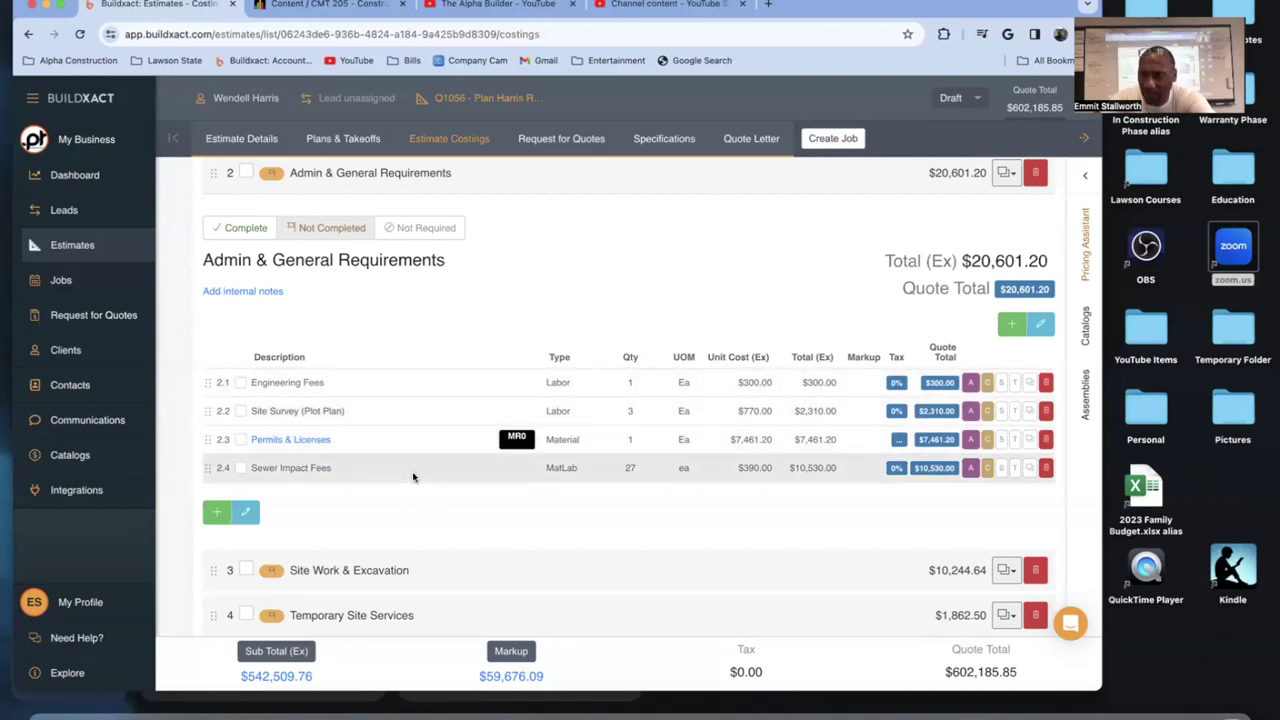
pyautogui.scroll(-2, 413, 470)
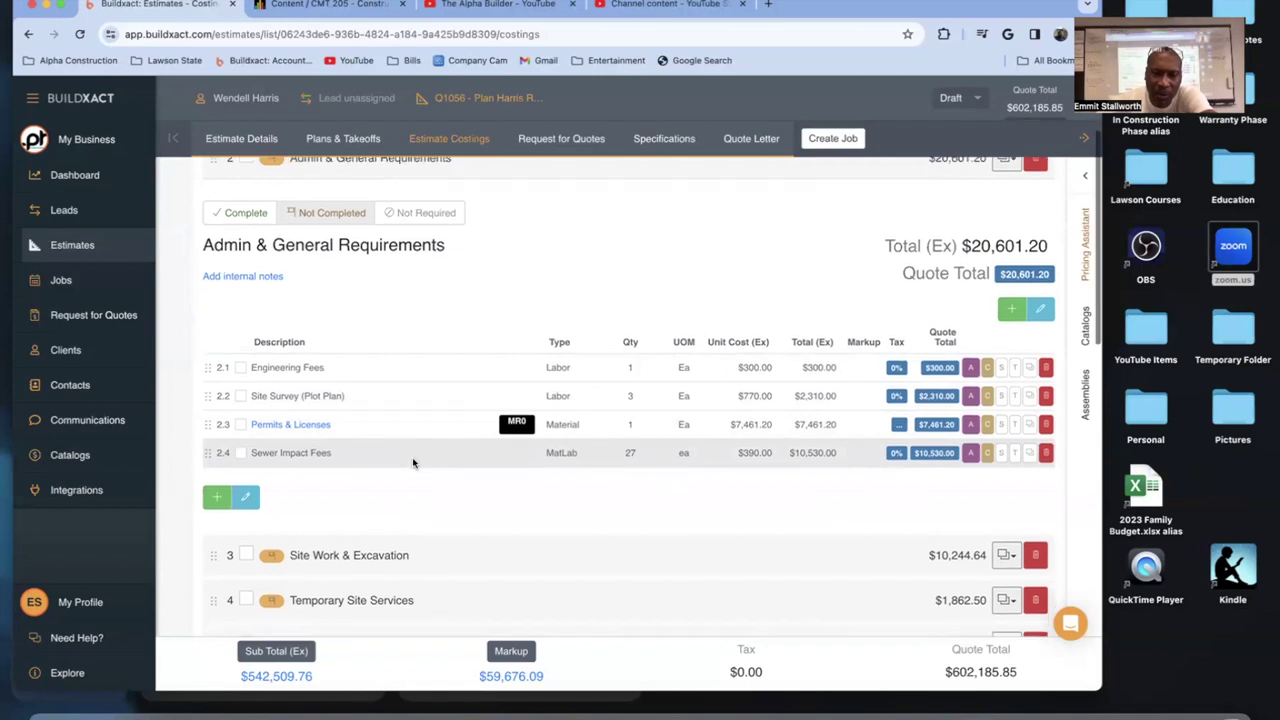
pyautogui.scroll(-1, 413, 463)
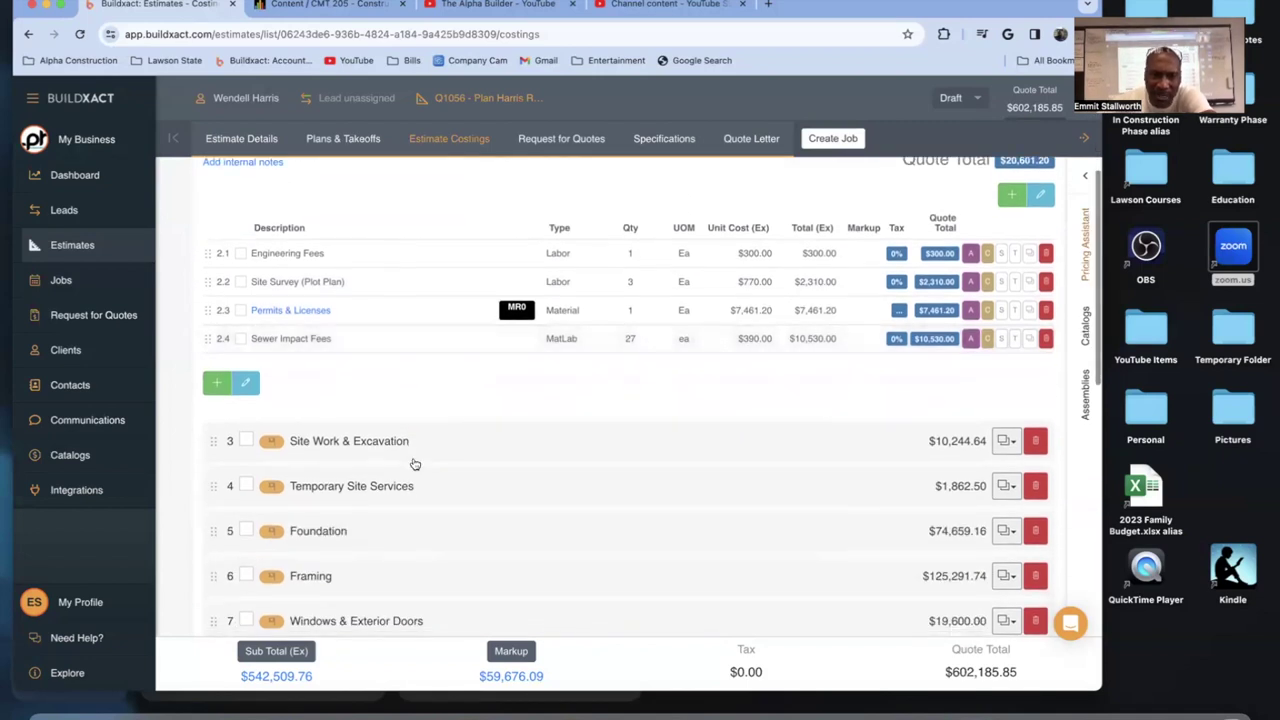
# - Expand the Foundation category and review its footing, slab gravel, garage concrete and pump truck items
pyautogui.scroll(-2, 430, 451)
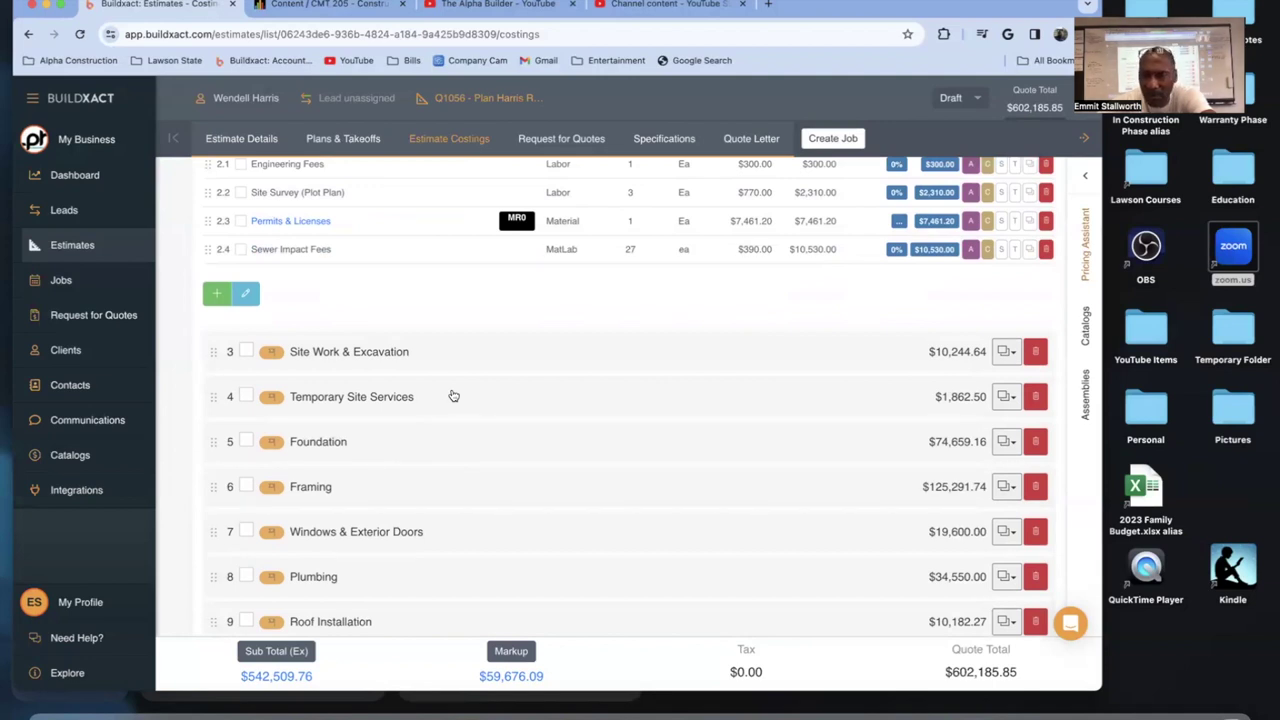
pyautogui.scroll(-2, 450, 393)
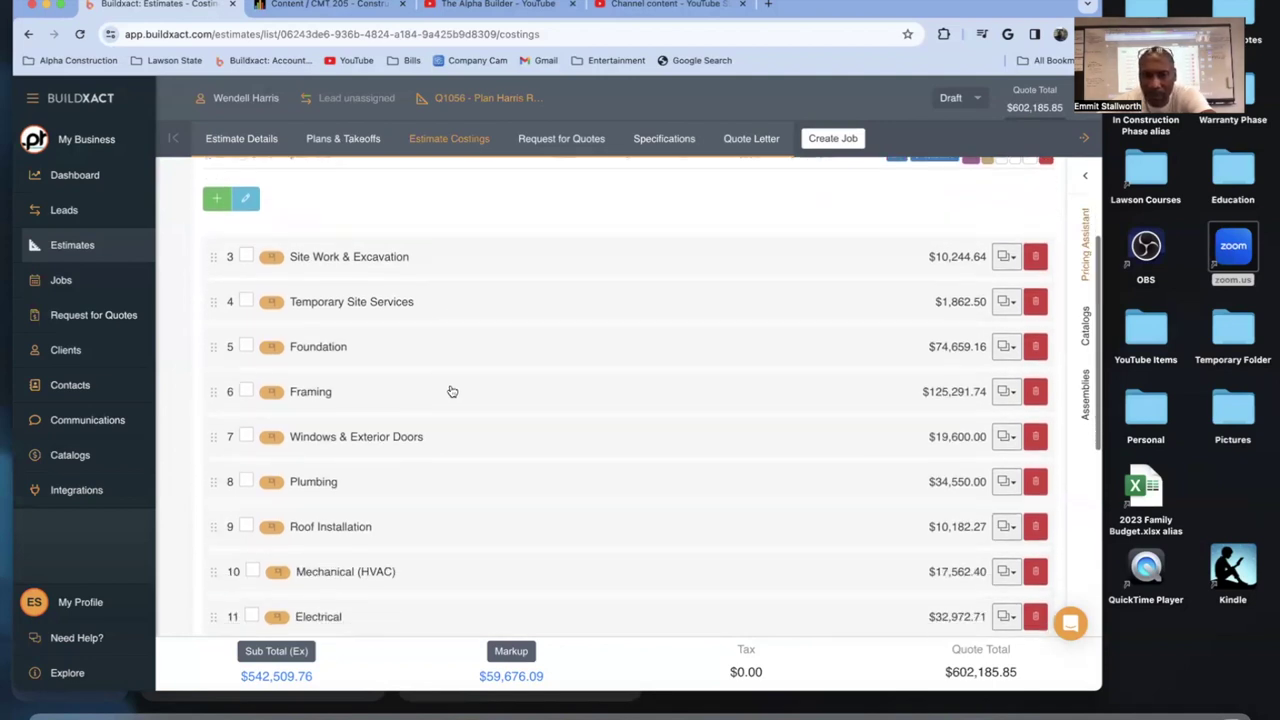
pyautogui.click(438, 352)
pyautogui.scroll(3, 438, 352)
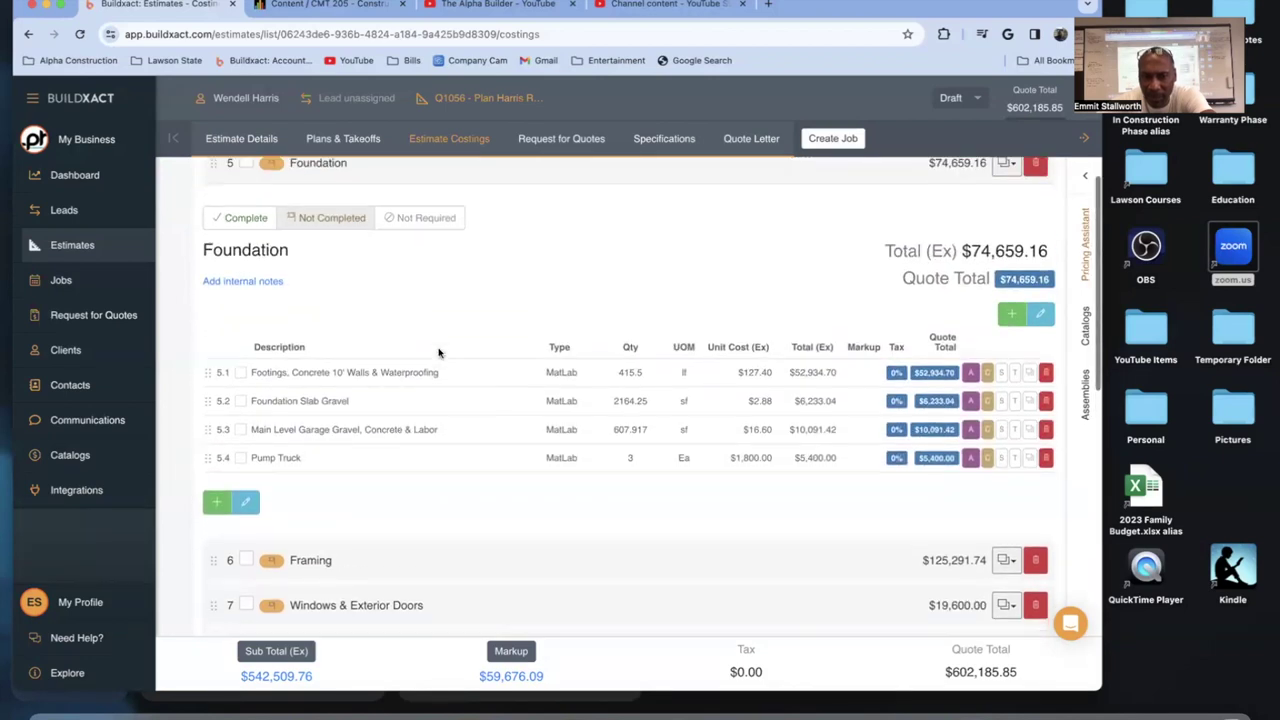
pyautogui.scroll(-1, 432, 340)
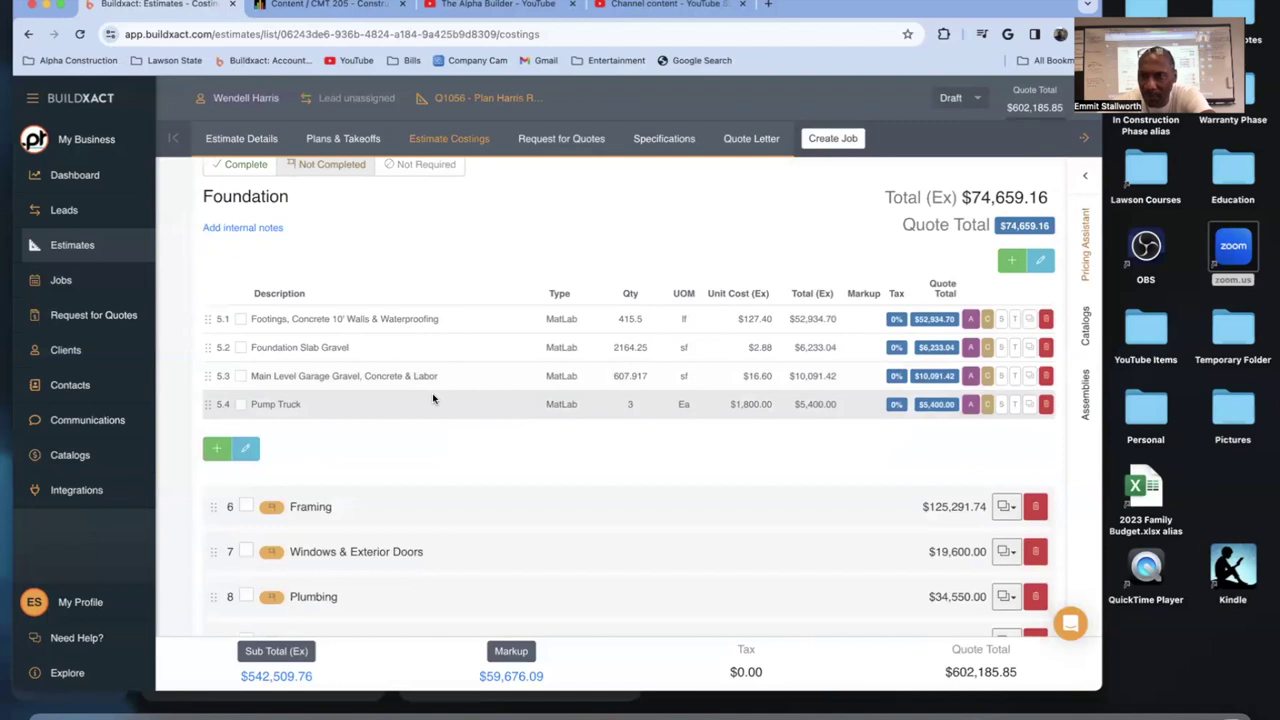
pyautogui.scroll(-2, 433, 399)
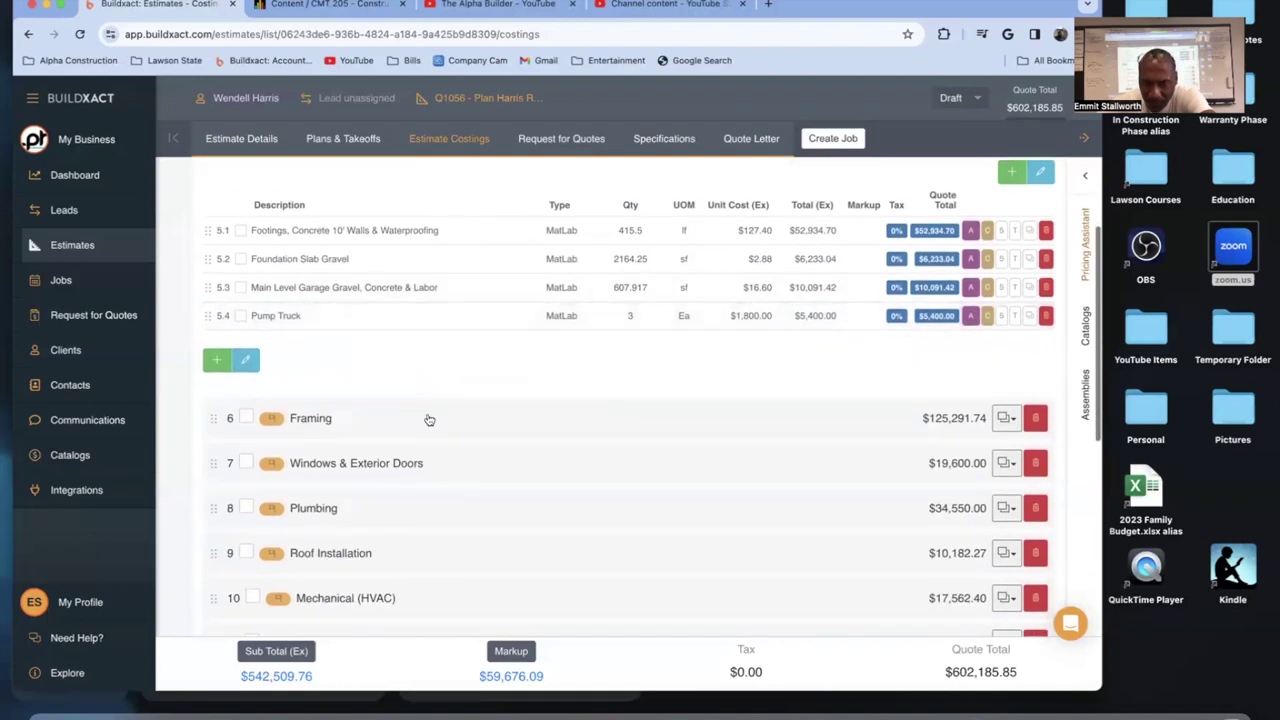
# - Expand the Framing category to review its line items, and check the remaining categories through Cleaning
pyautogui.click(429, 420)
pyautogui.scroll(-1, 428, 422)
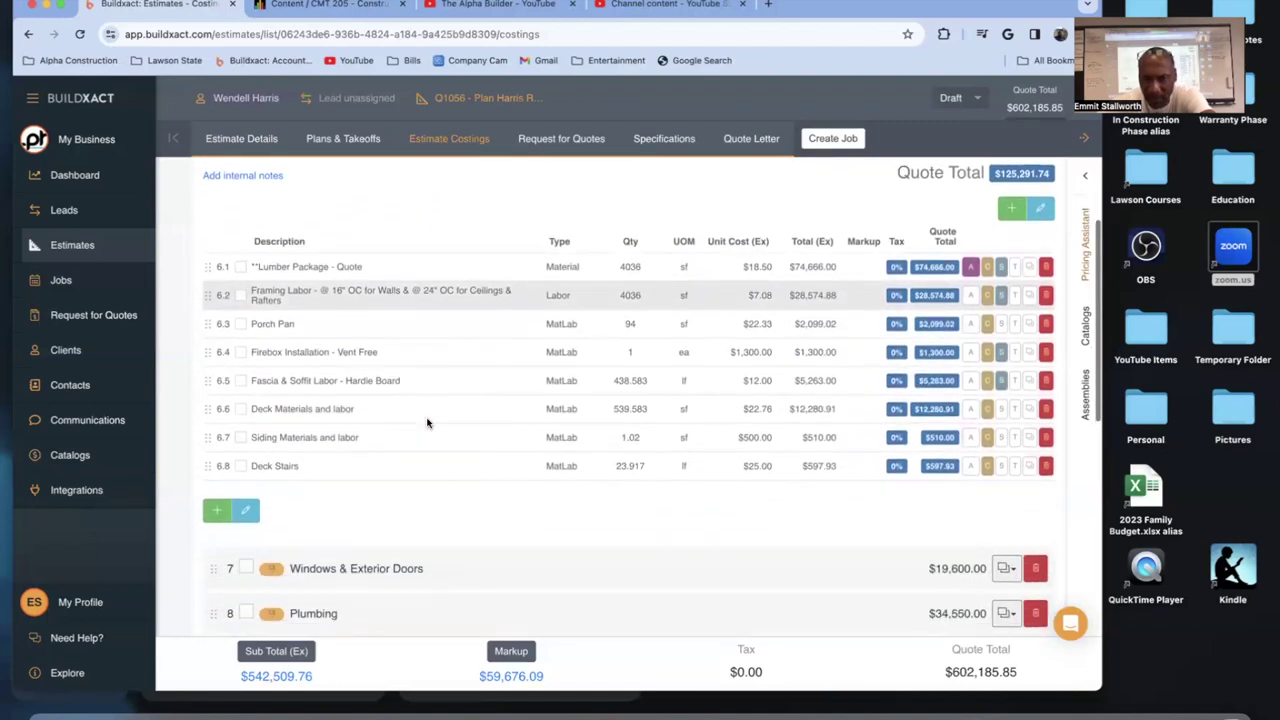
pyautogui.scroll(-15, 428, 423)
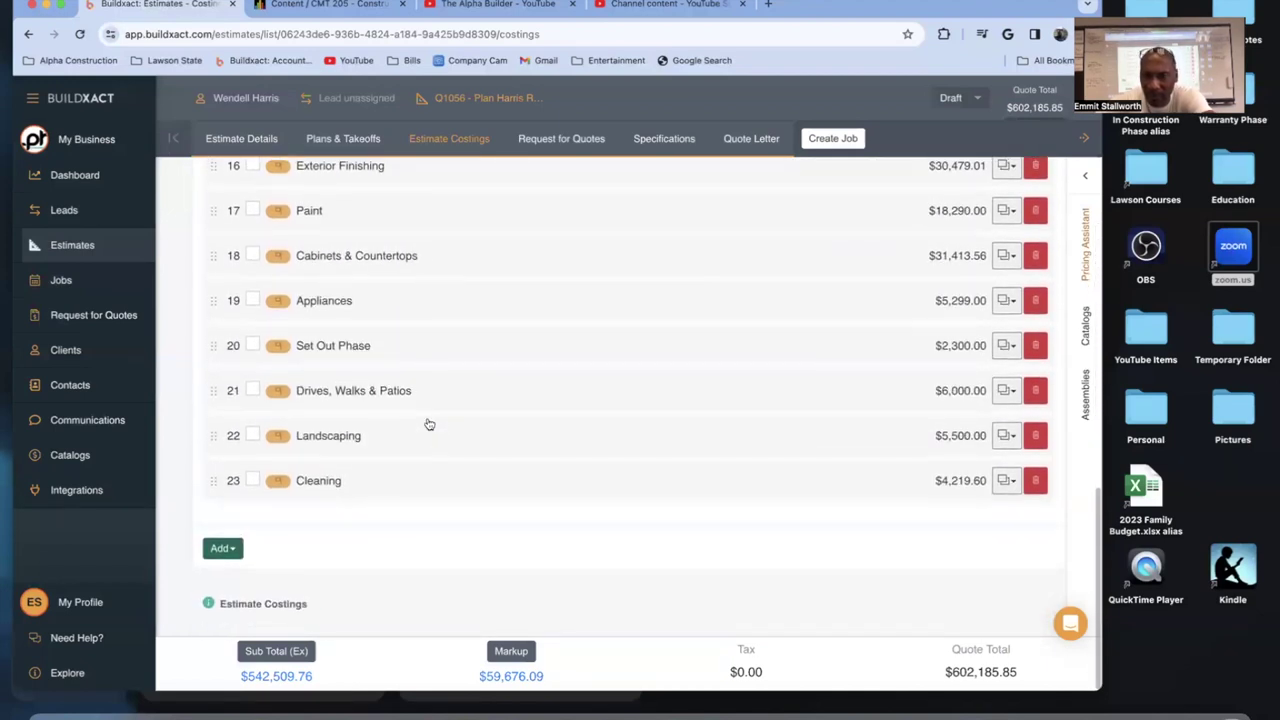
pyautogui.scroll(5, 429, 424)
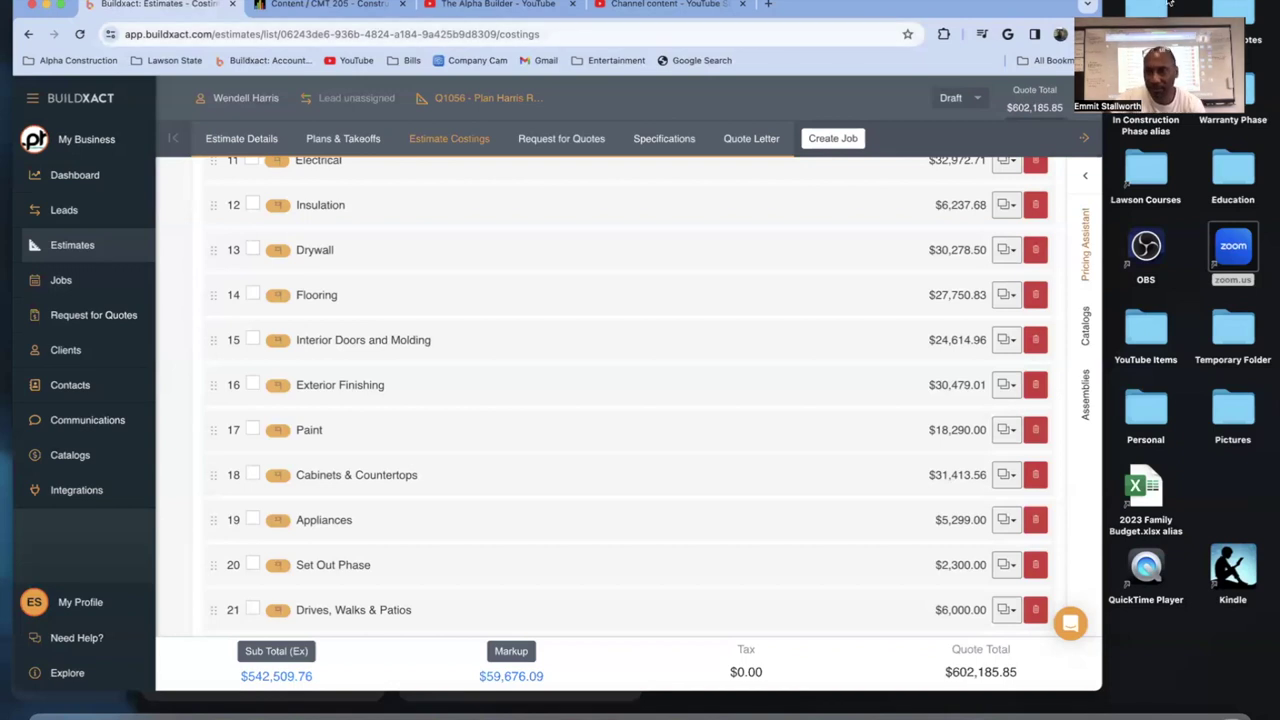
# - Lower the computer's sound volume to about two thirds and return to the estimate costings
pyautogui.click(1083, 5)
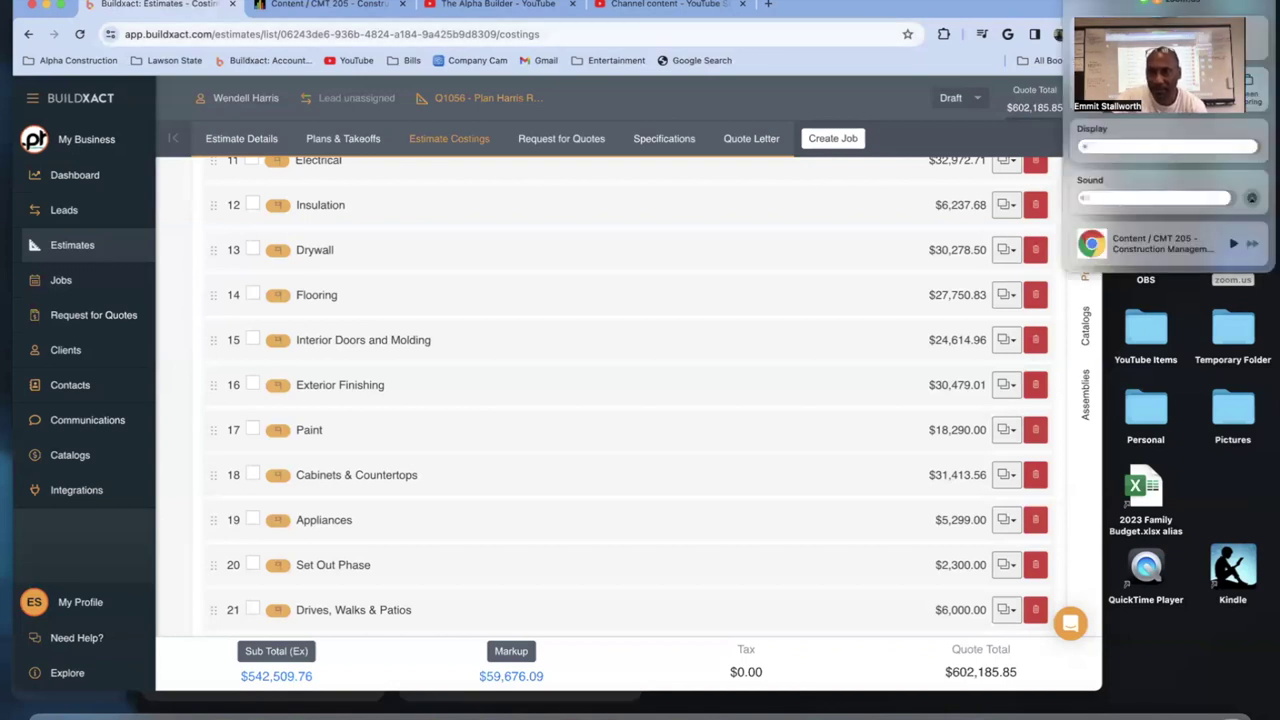
pyautogui.click(1176, 197)
pyautogui.moveTo(1176, 197); pyautogui.dragTo(1186, 197)
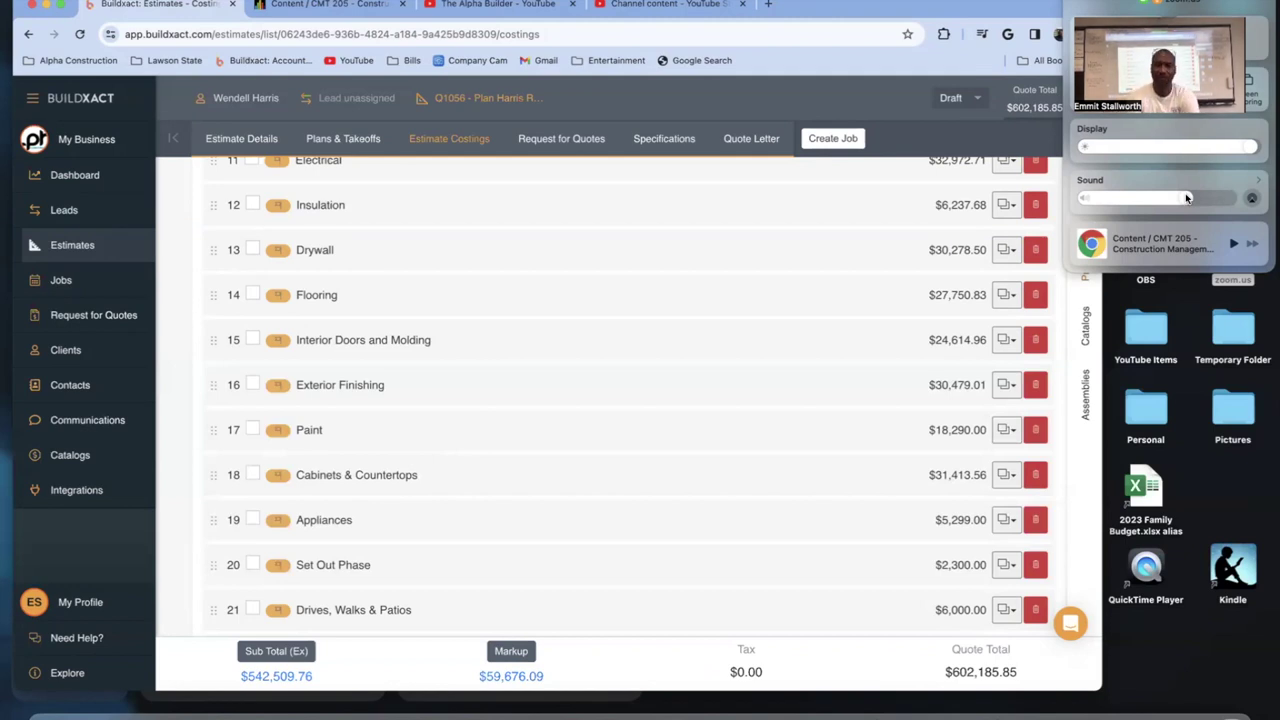
pyautogui.hotkey('ctrl', 'Up')
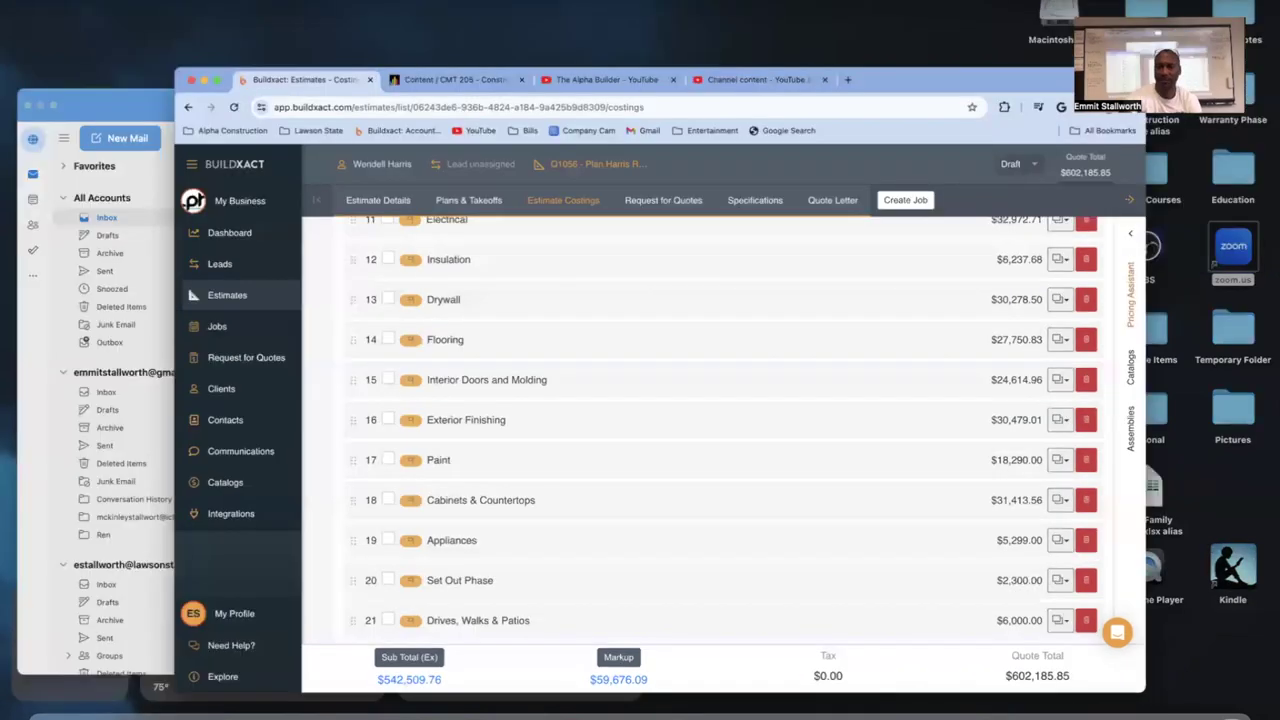
pyautogui.click(908, 389)
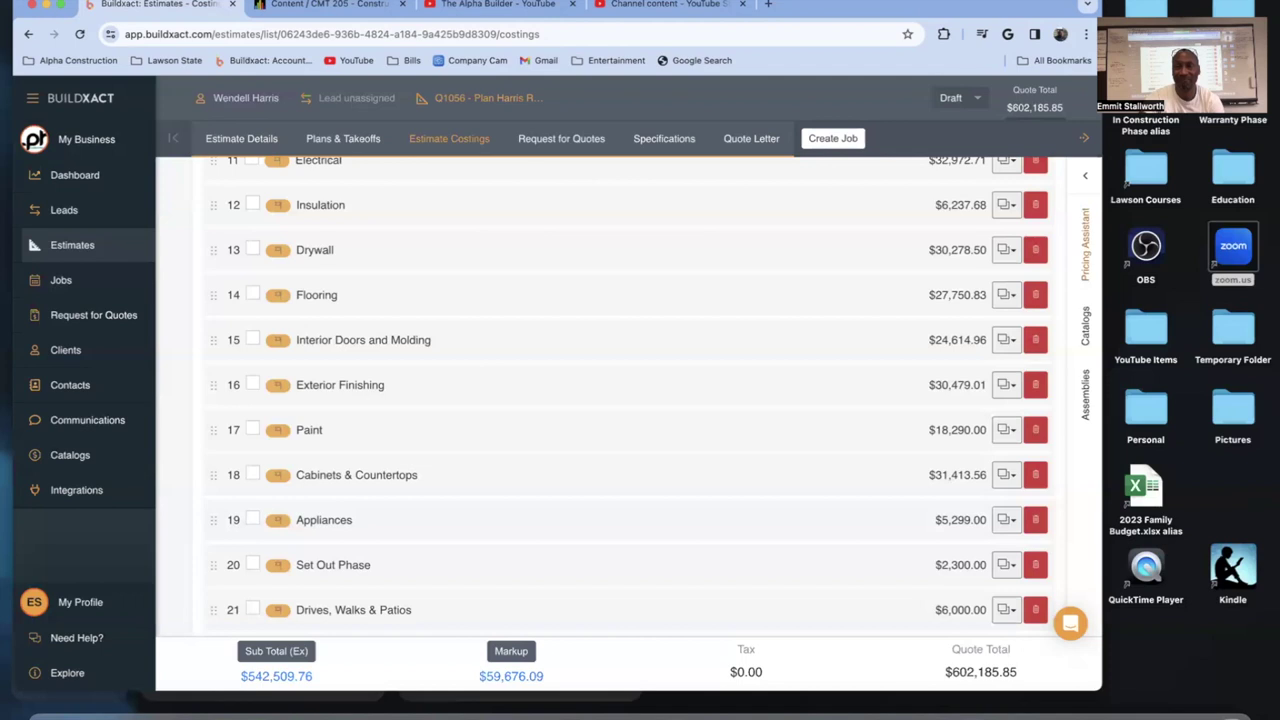
pyautogui.click(1250, 2)
pyautogui.click(1168, 198)
pyautogui.moveTo(1168, 198); pyautogui.dragTo(1180, 198)
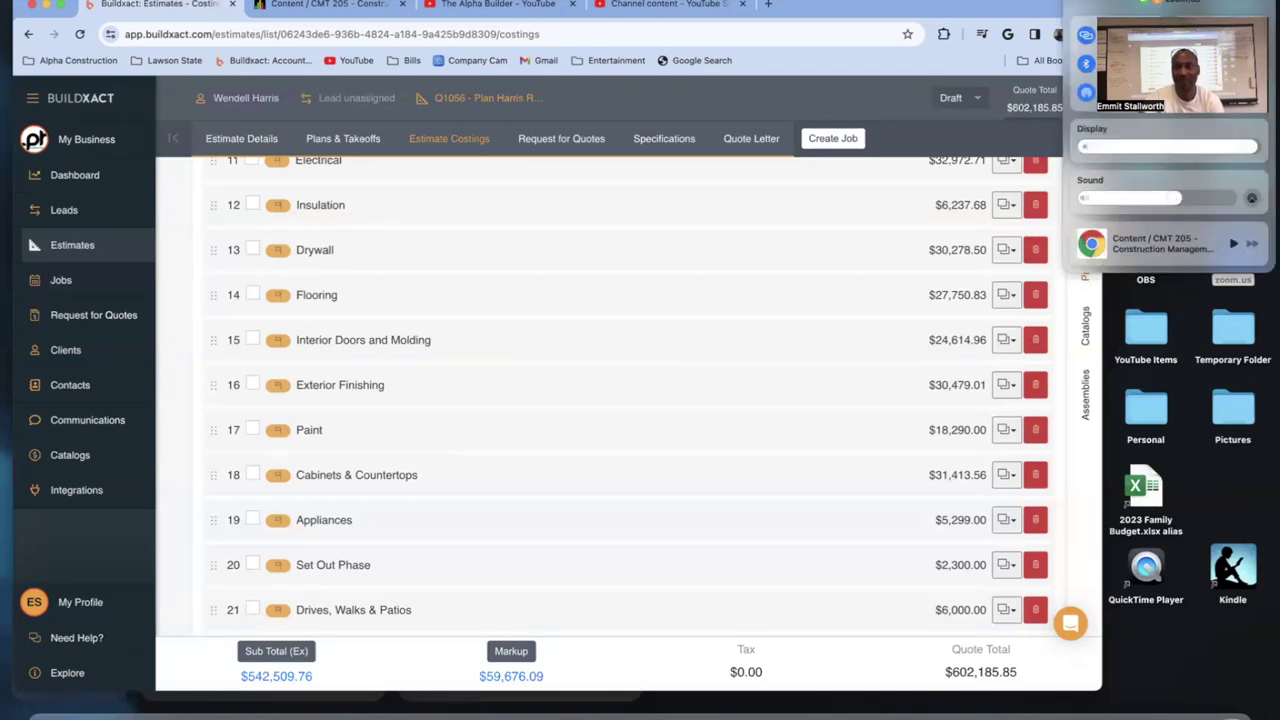
pyautogui.press('Escape')
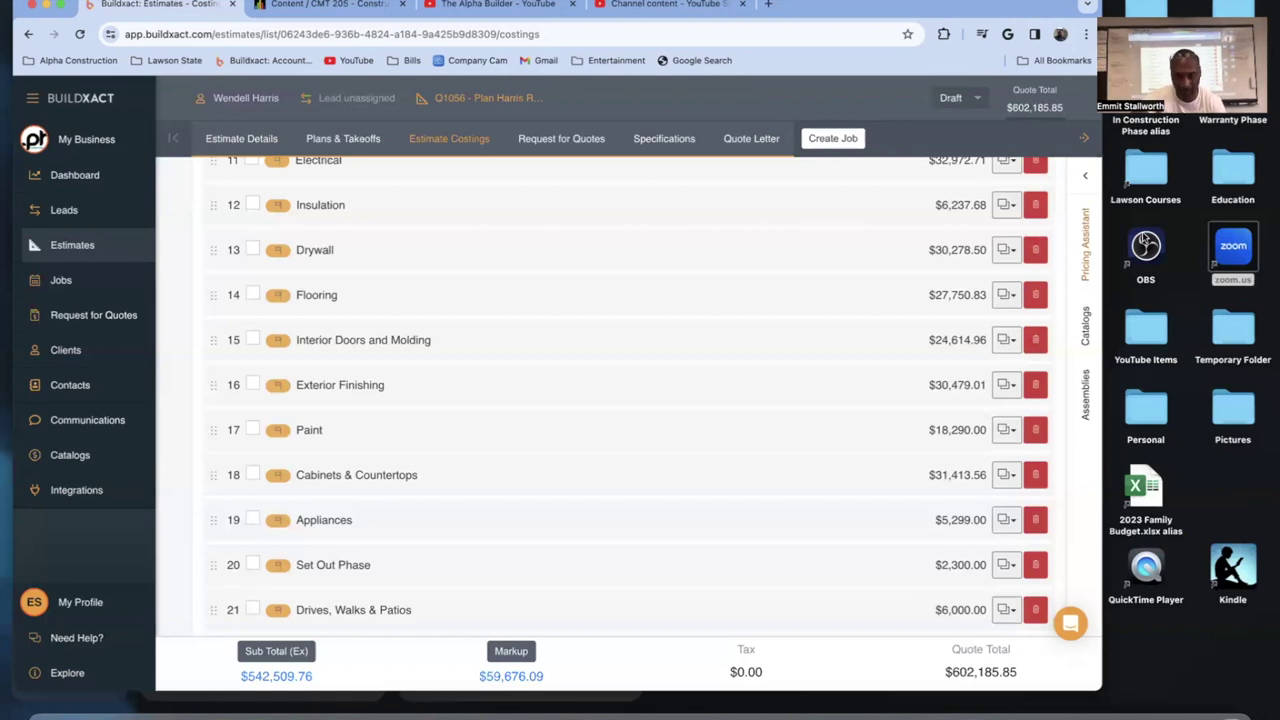
# - Collapse the expanded Framing category in the estimate costings
pyautogui.scroll(7, 942, 293)
pyautogui.scroll(-2, 942, 293)
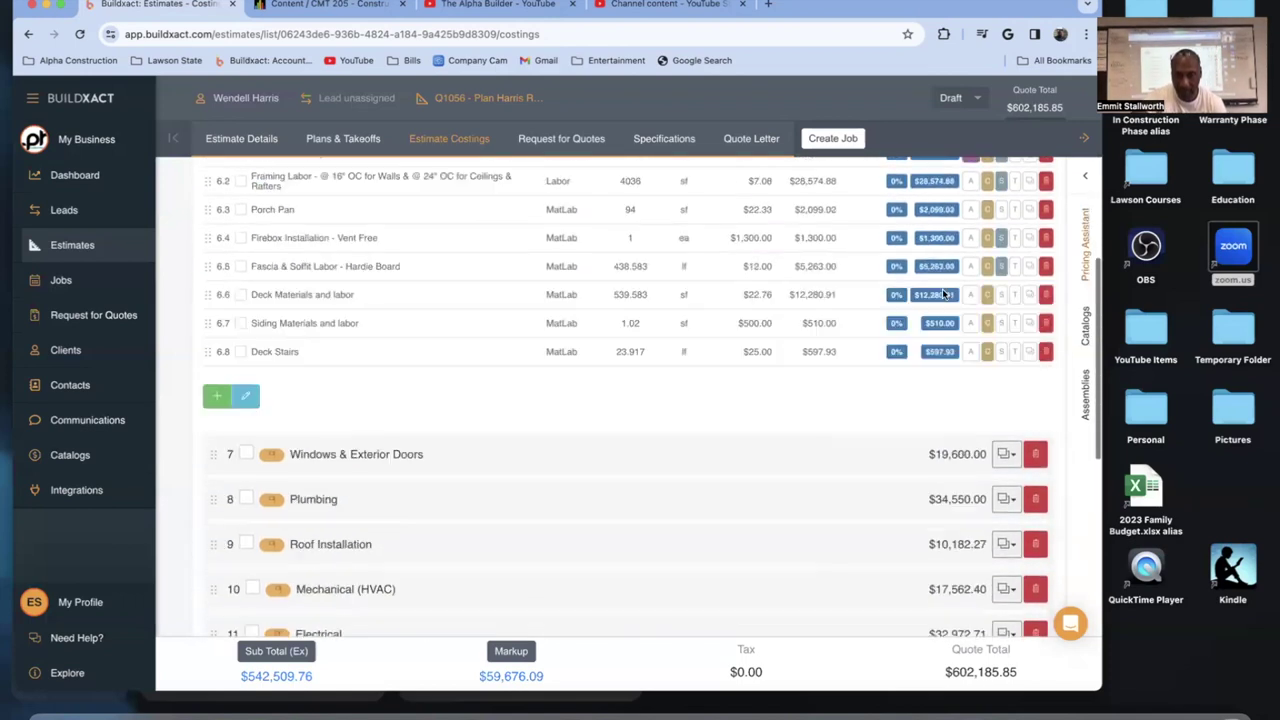
pyautogui.scroll(5, 942, 293)
pyautogui.click(580, 495)
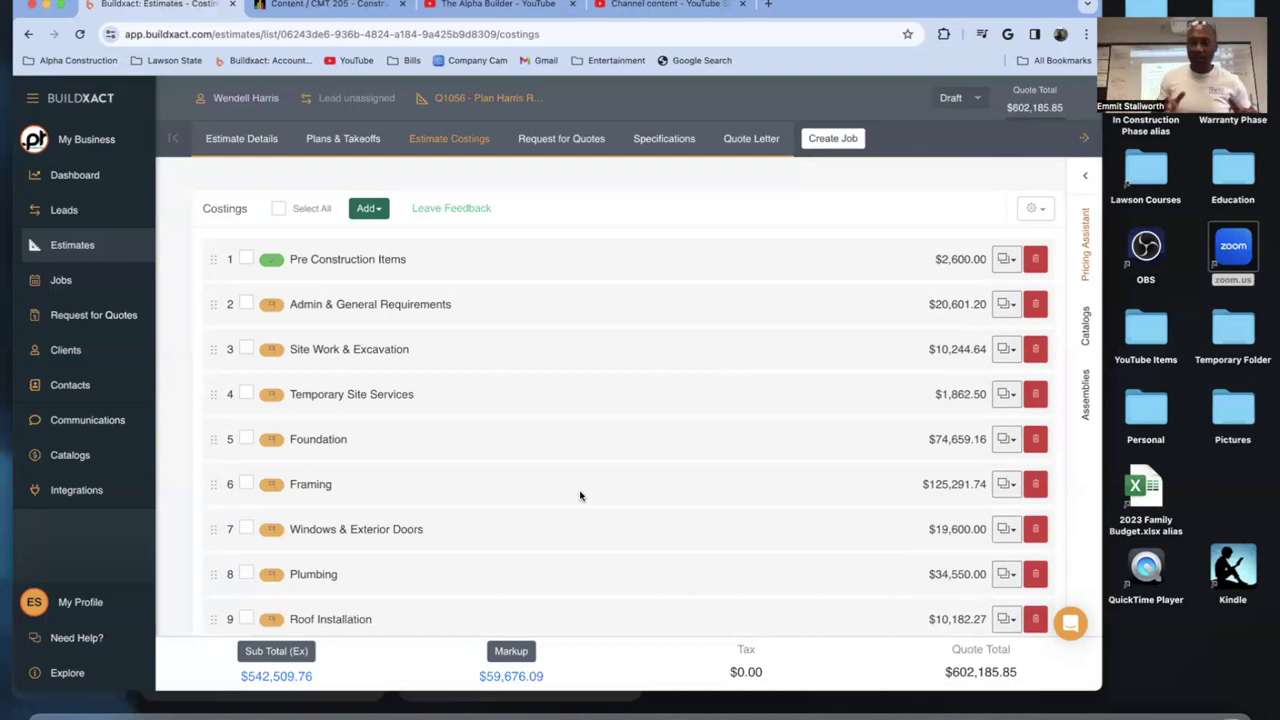
# - Examine the collapsed list of costing categories and their amounts from Pre Construction Items through Cleaning
pyautogui.scroll(-10, 580, 495)
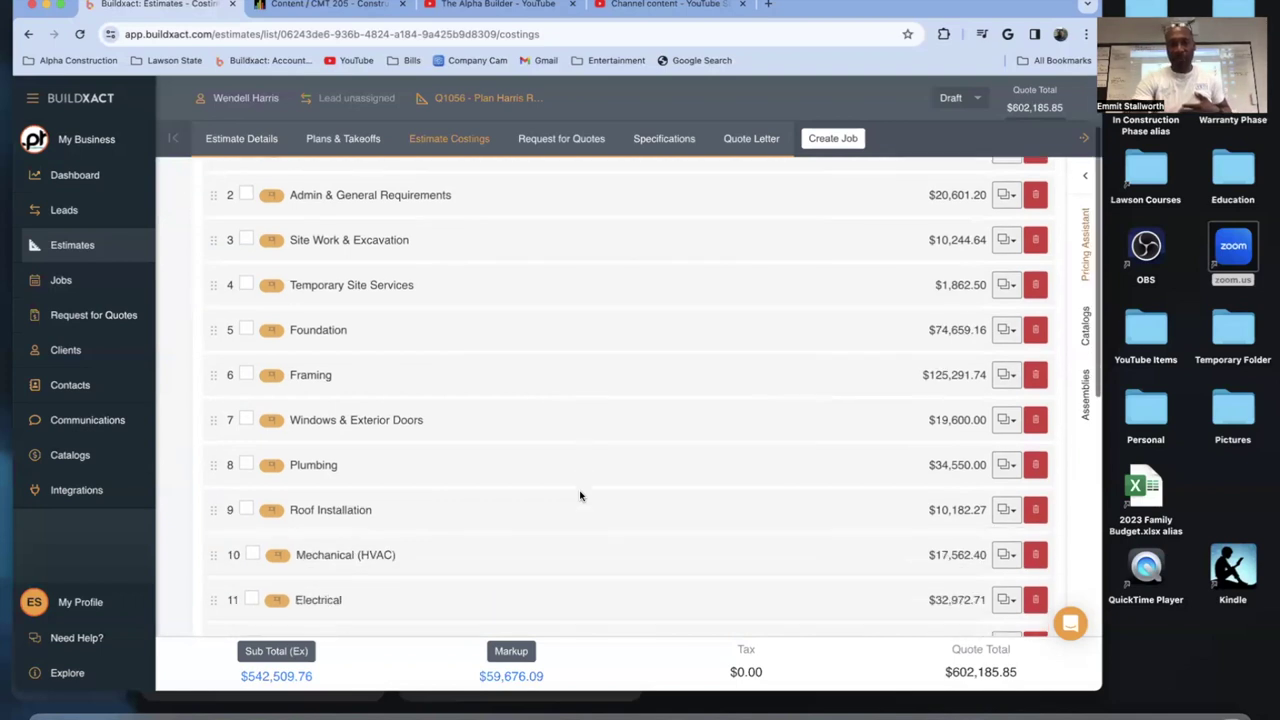
pyautogui.scroll(10, 580, 495)
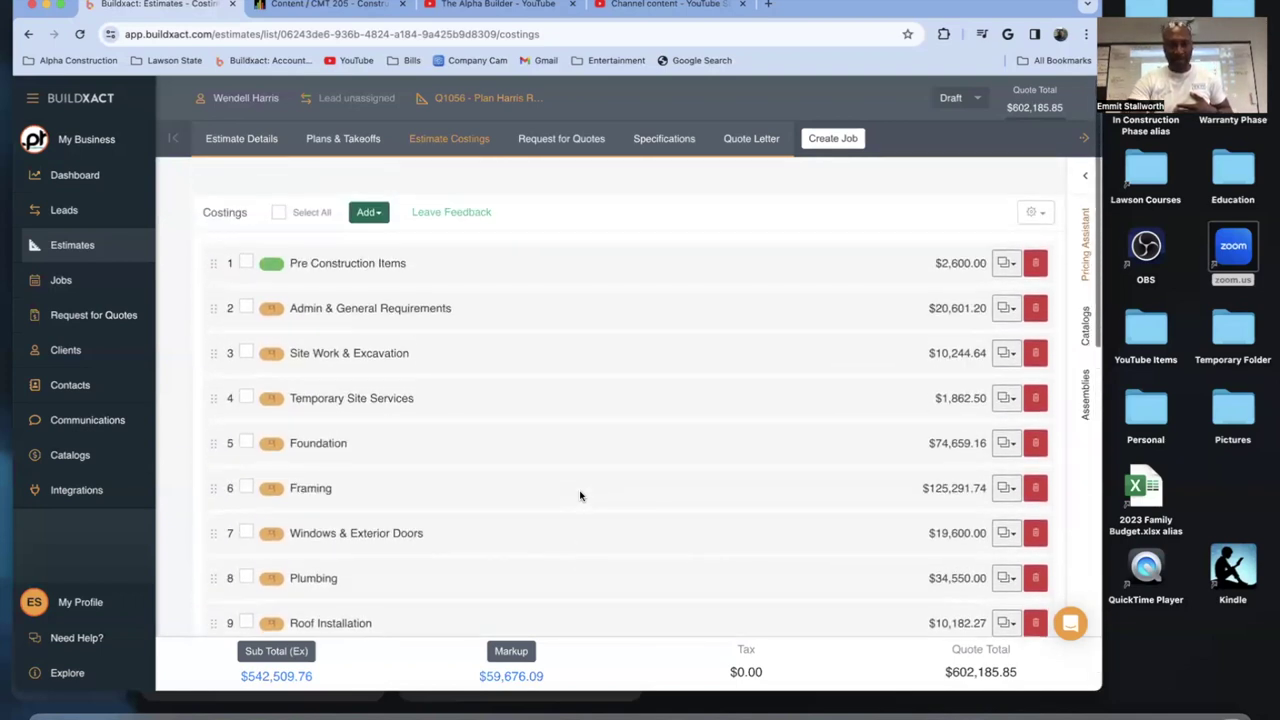
pyautogui.scroll(-1, 540, 267)
pyautogui.scroll(-2, 540, 267)
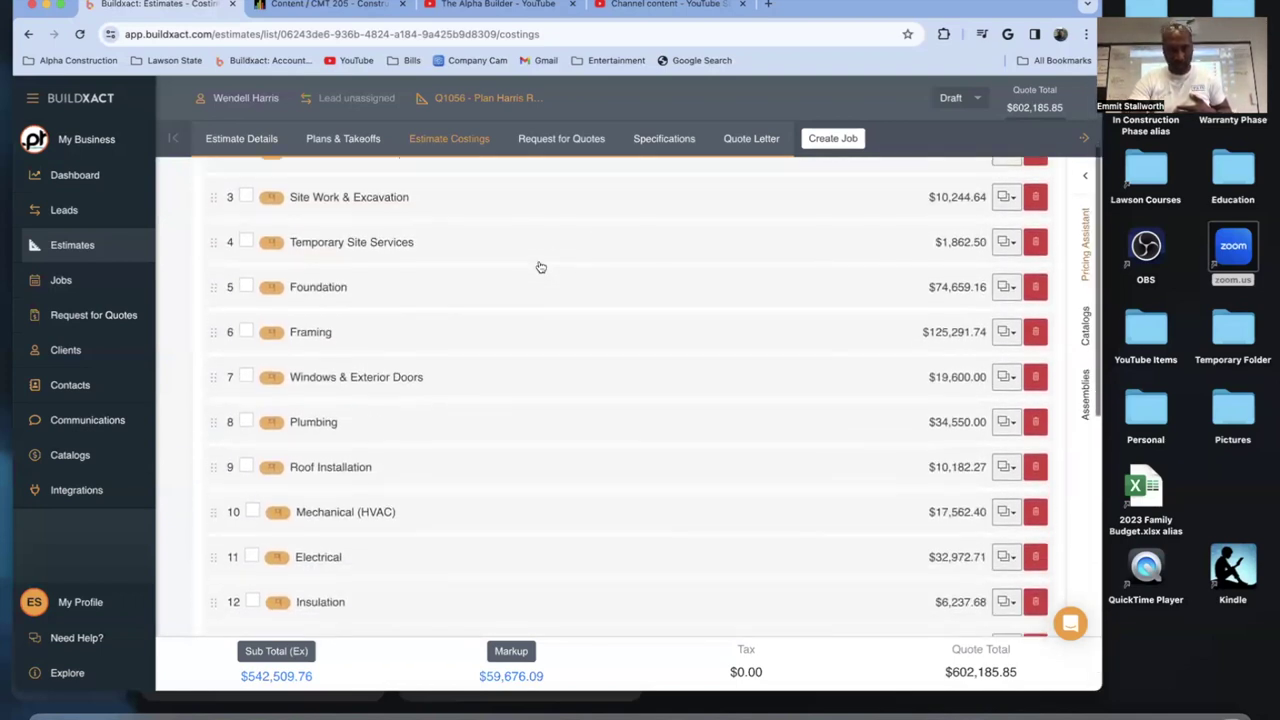
pyautogui.scroll(3, 540, 267)
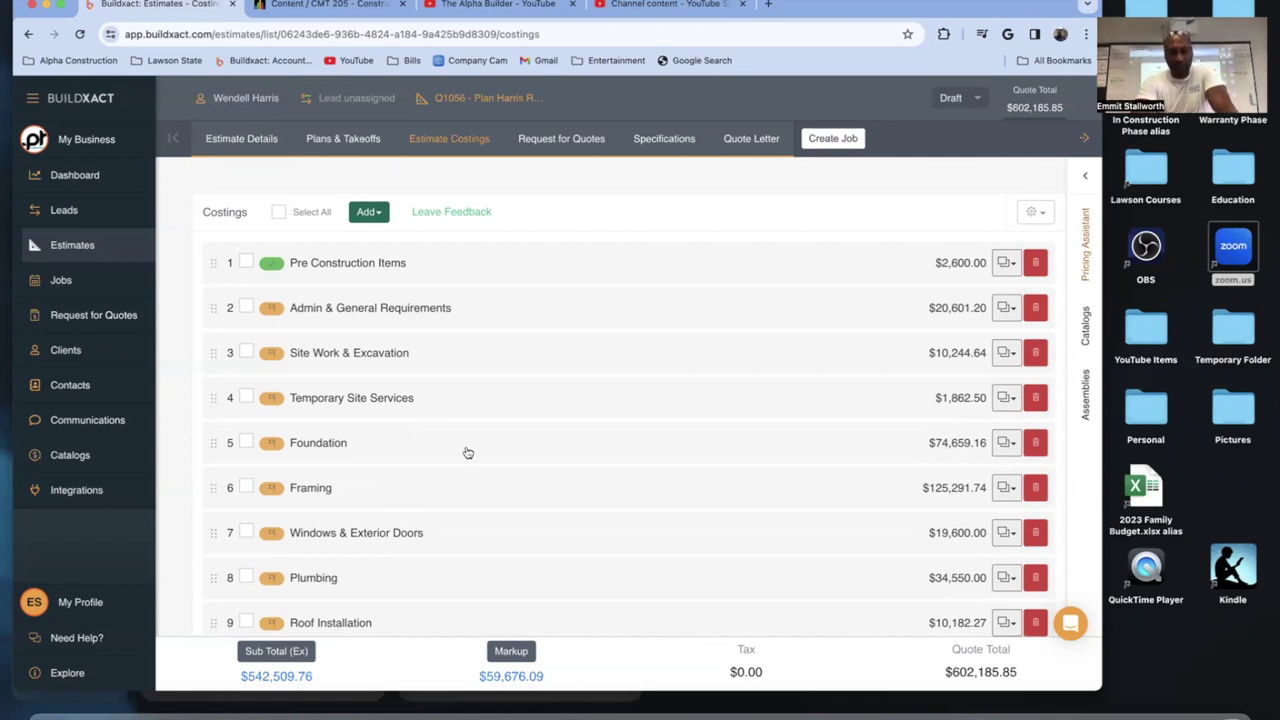
pyautogui.scroll(-2, 466, 453)
pyautogui.scroll(-12, 466, 453)
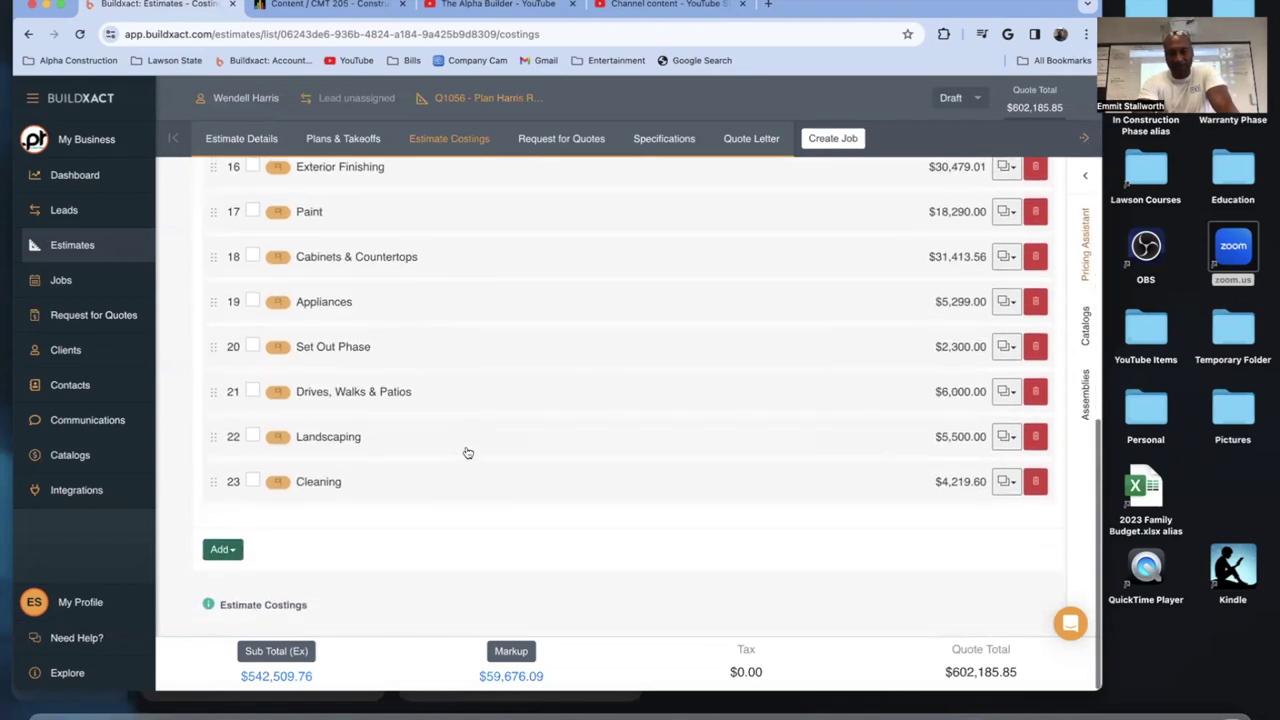
pyautogui.scroll(12, 466, 453)
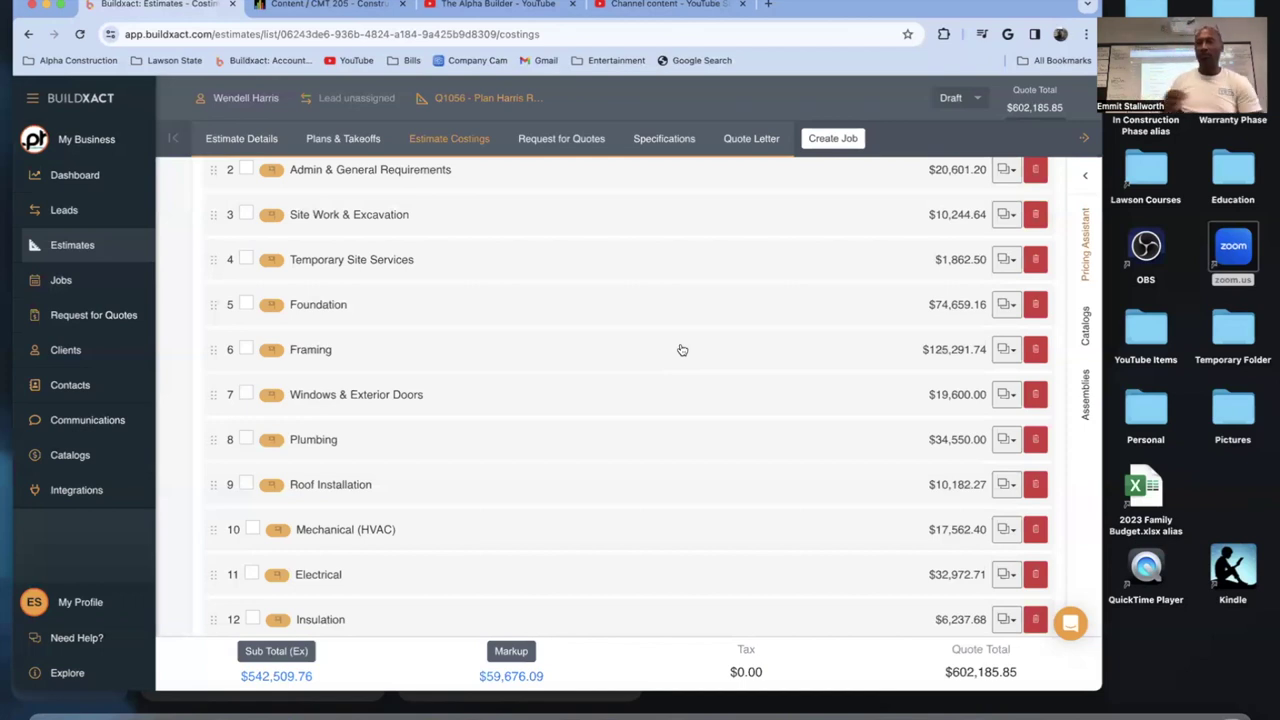
pyautogui.scroll(5, 680, 349)
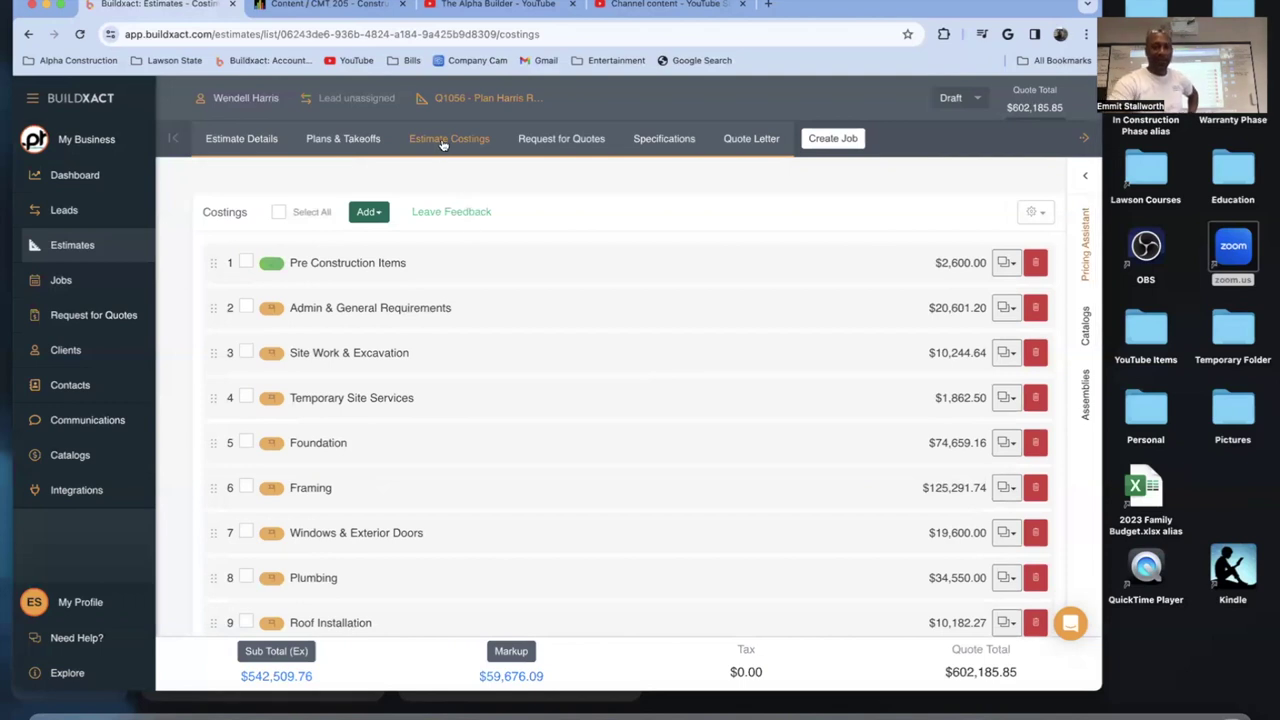
# - Open the estimate's plans and takeoffs to examine the plan drawings and takeoff categories
pyautogui.click(325, 140)
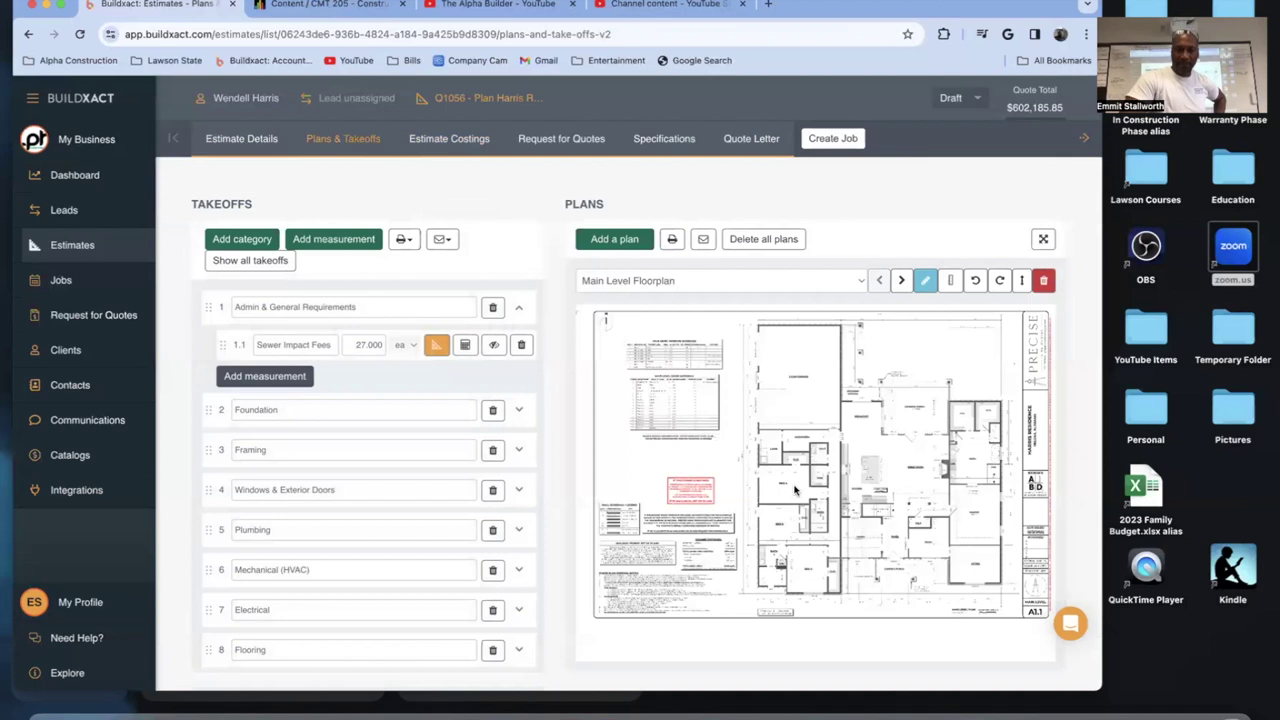
pyautogui.scroll(1, 795, 488)
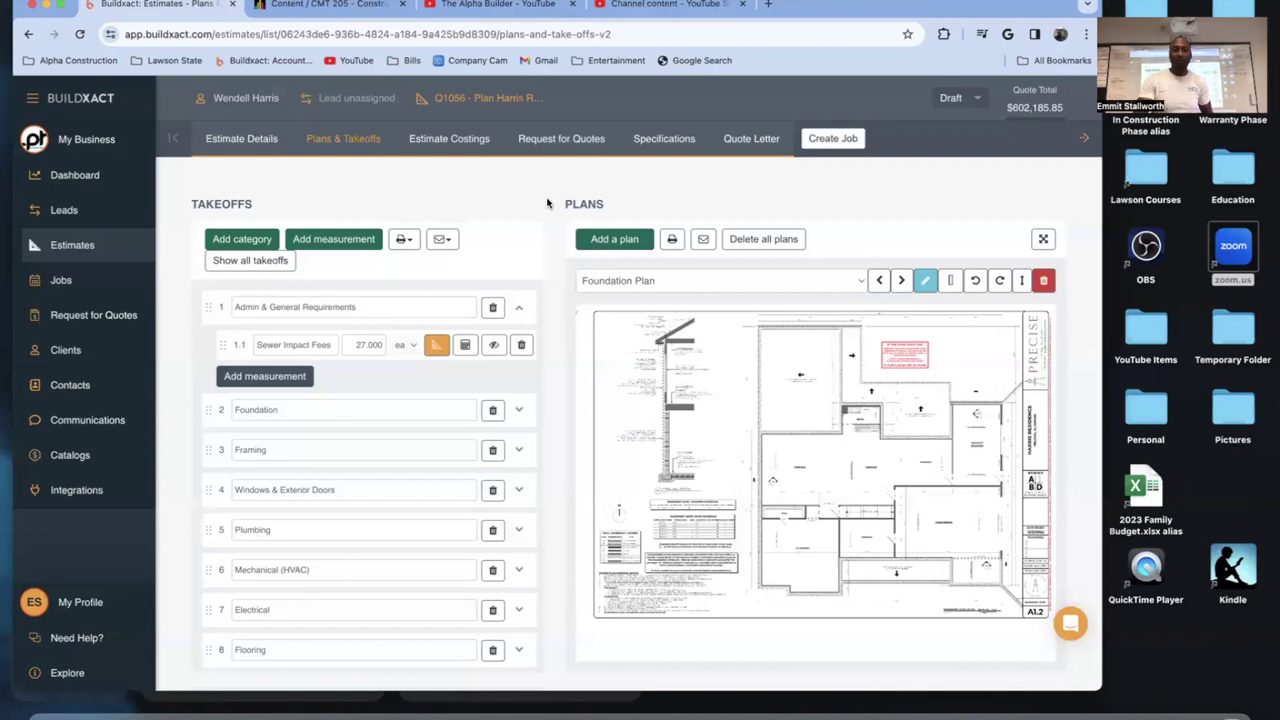
# - Return to the estimate costings and expand the Framing category to review its line items and the estimate's markup
pyautogui.click(449, 140)
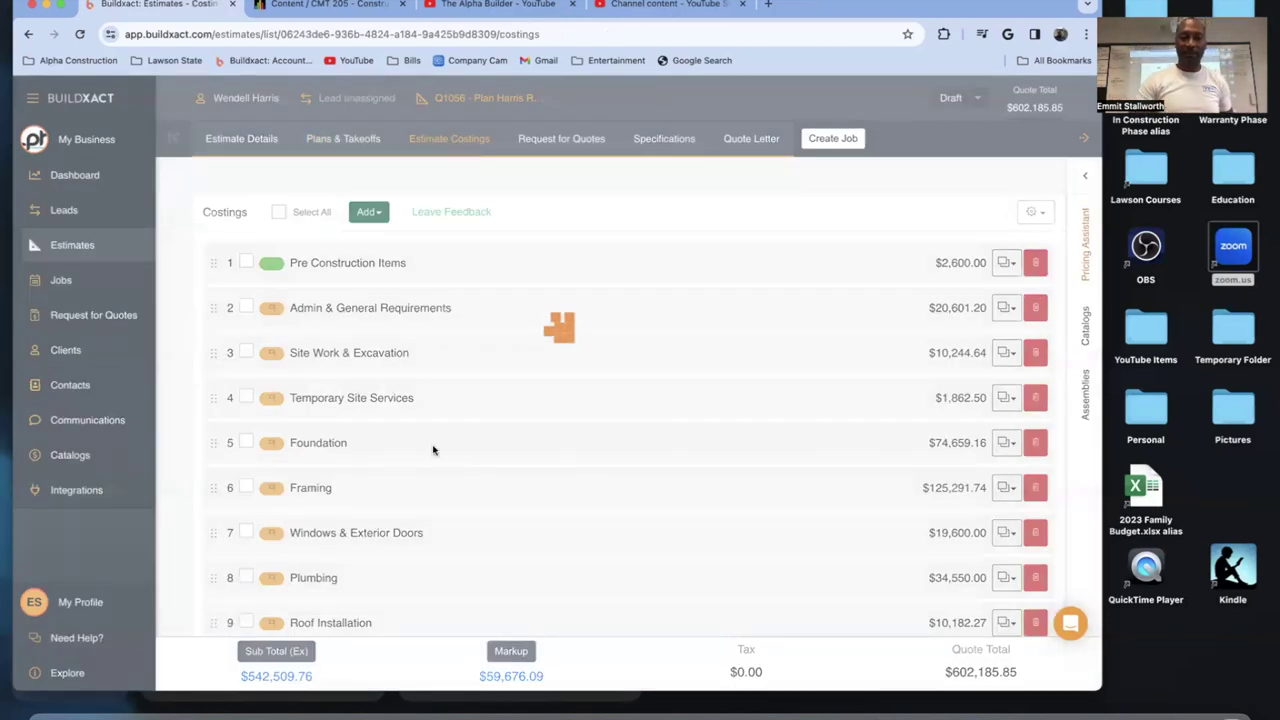
pyautogui.click(433, 378)
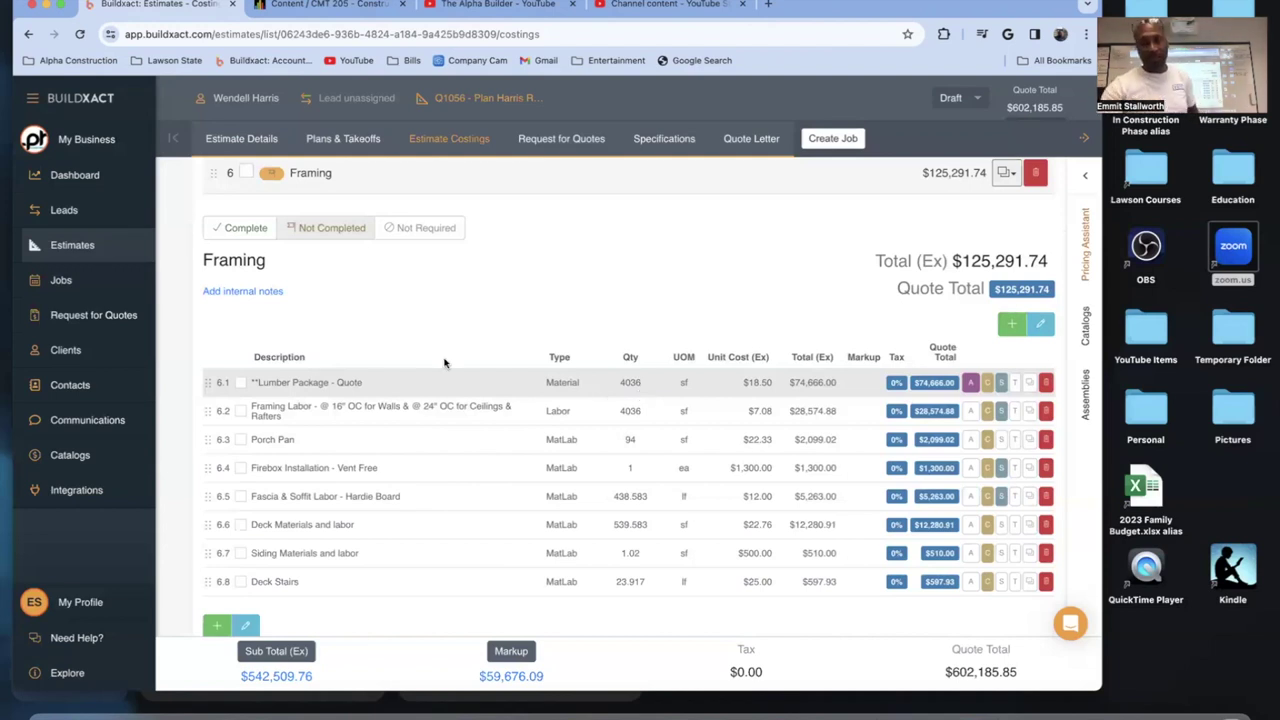
pyautogui.scroll(-15, 479, 323)
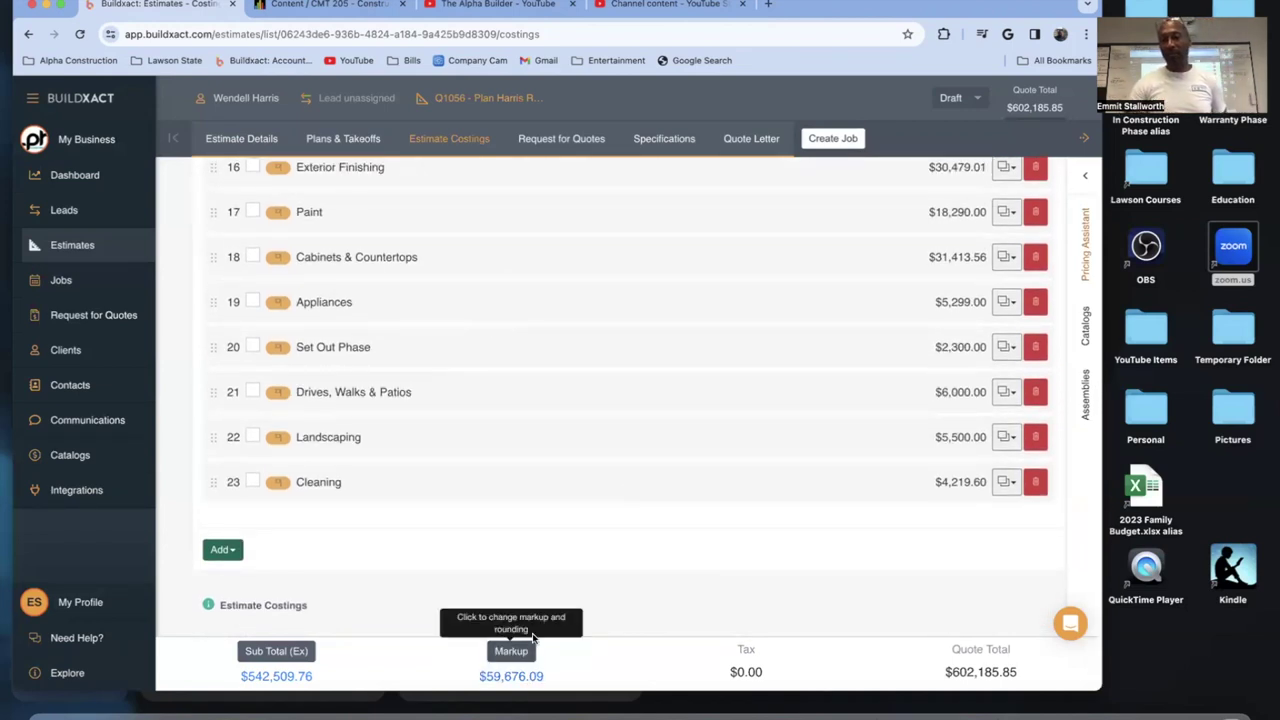
pyautogui.scroll(10, 517, 618)
pyautogui.scroll(5, 517, 618)
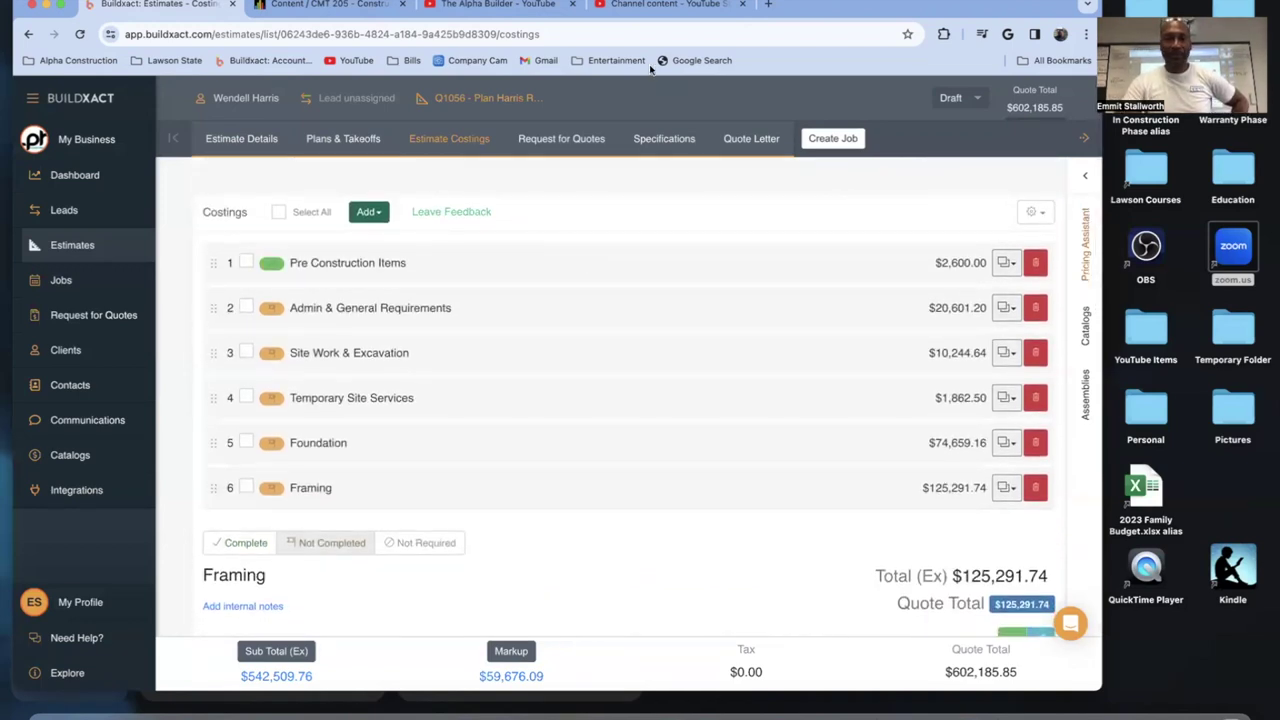
# - Open the list of all estimates, close the leftover Plans folder window in Finder, and return to the browser
pyautogui.click(65, 247)
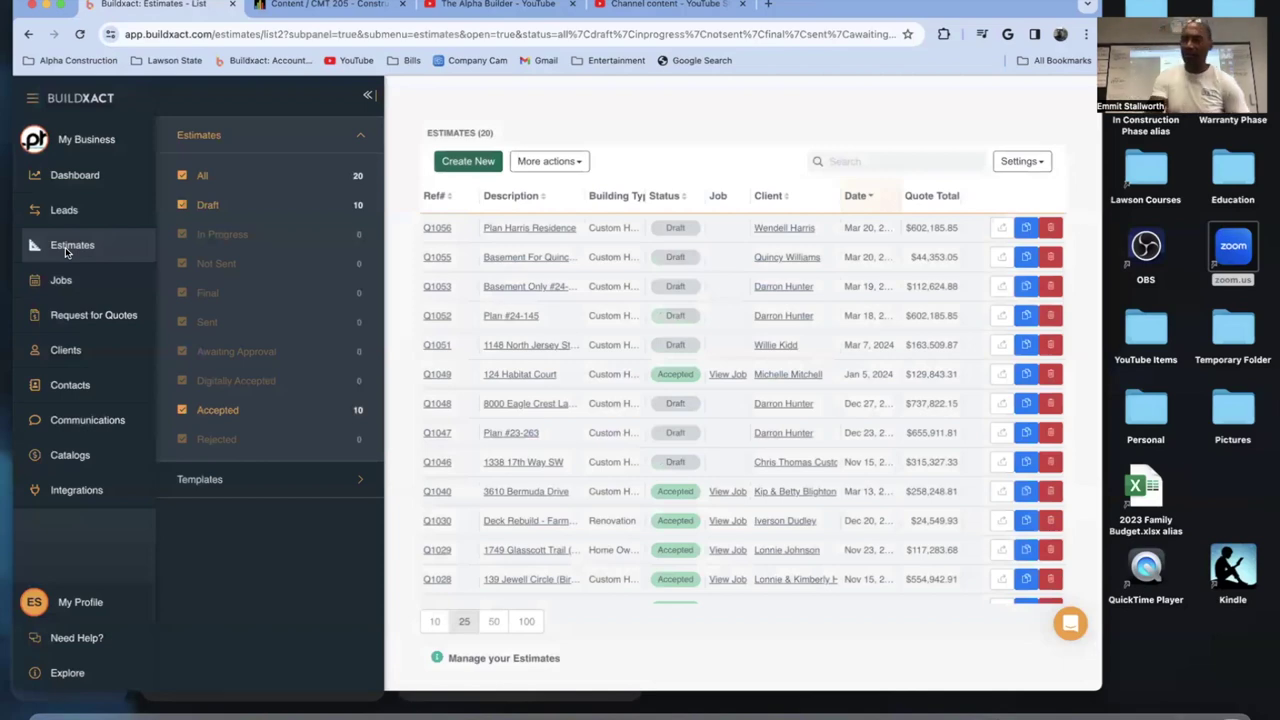
pyautogui.hotkey('ctrl', 'Up')
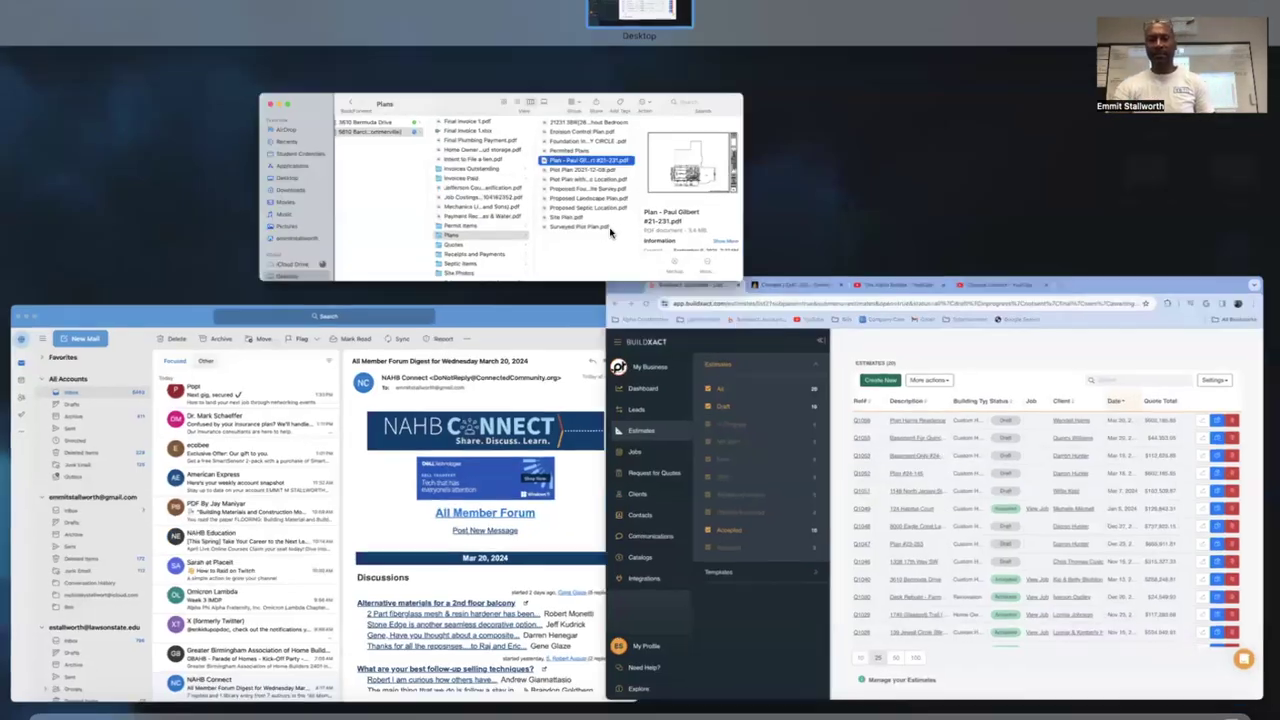
pyautogui.click(610, 232)
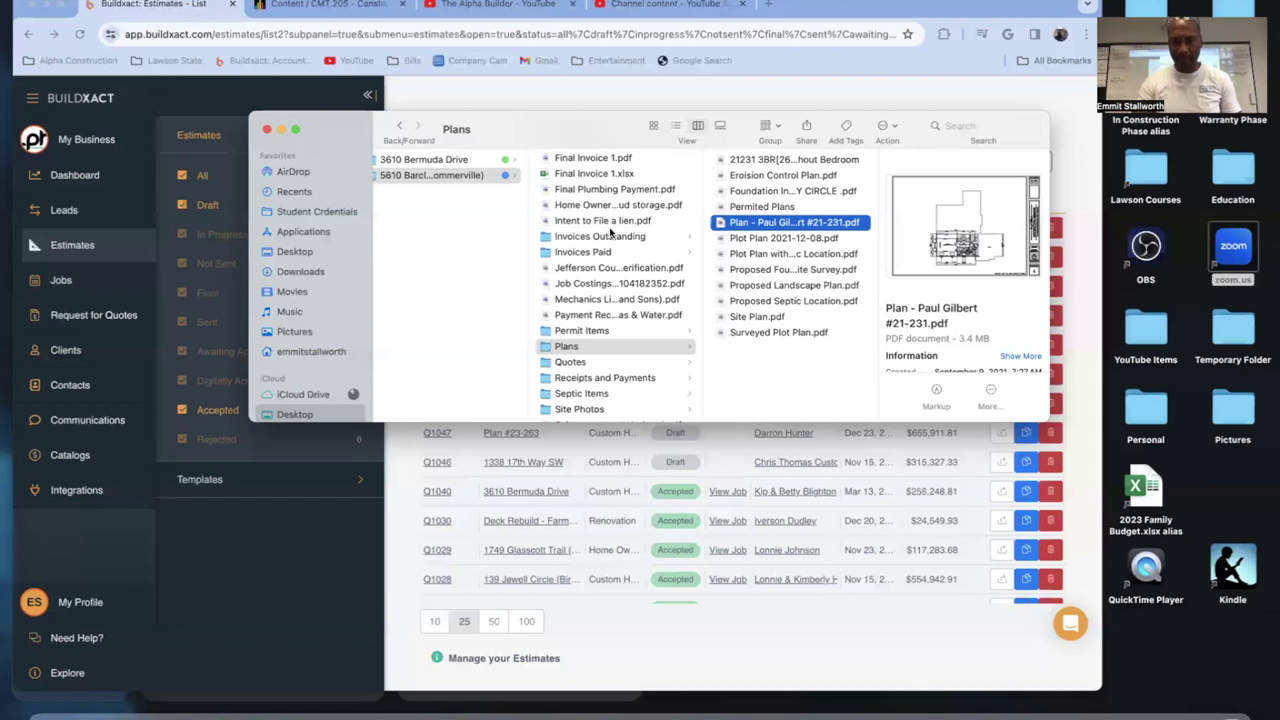
pyautogui.click(267, 131)
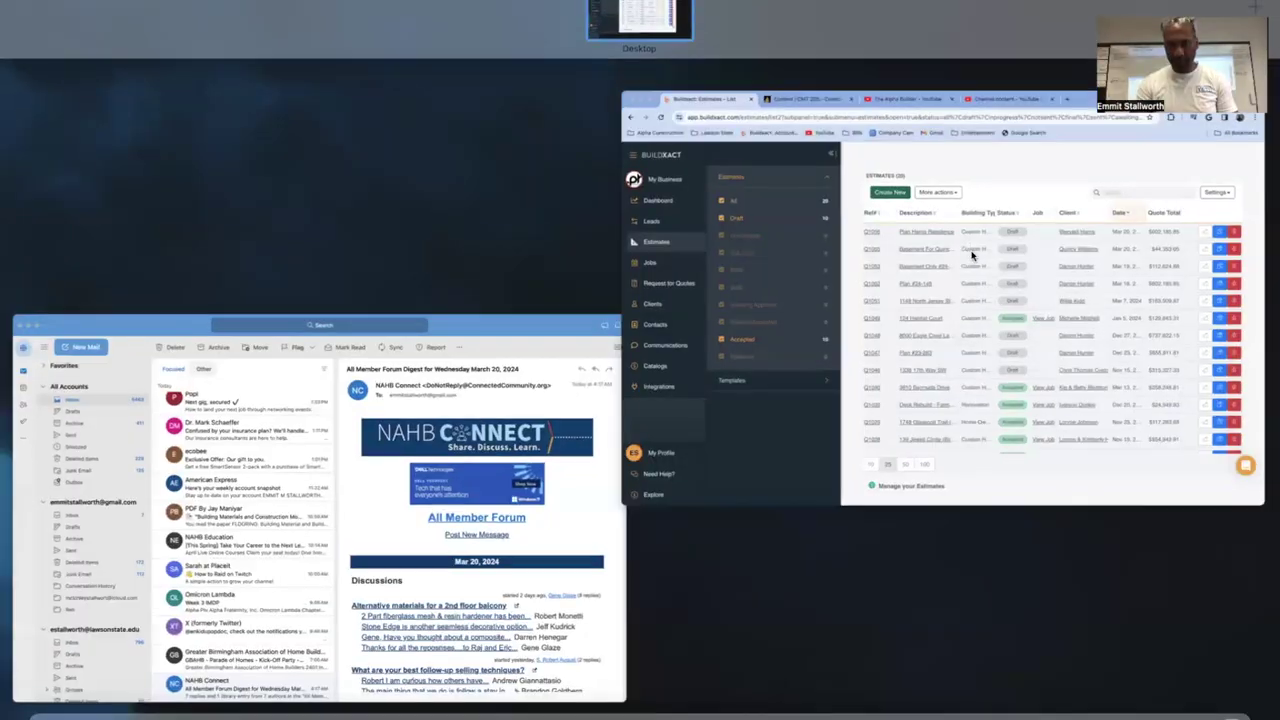
pyautogui.click(971, 251)
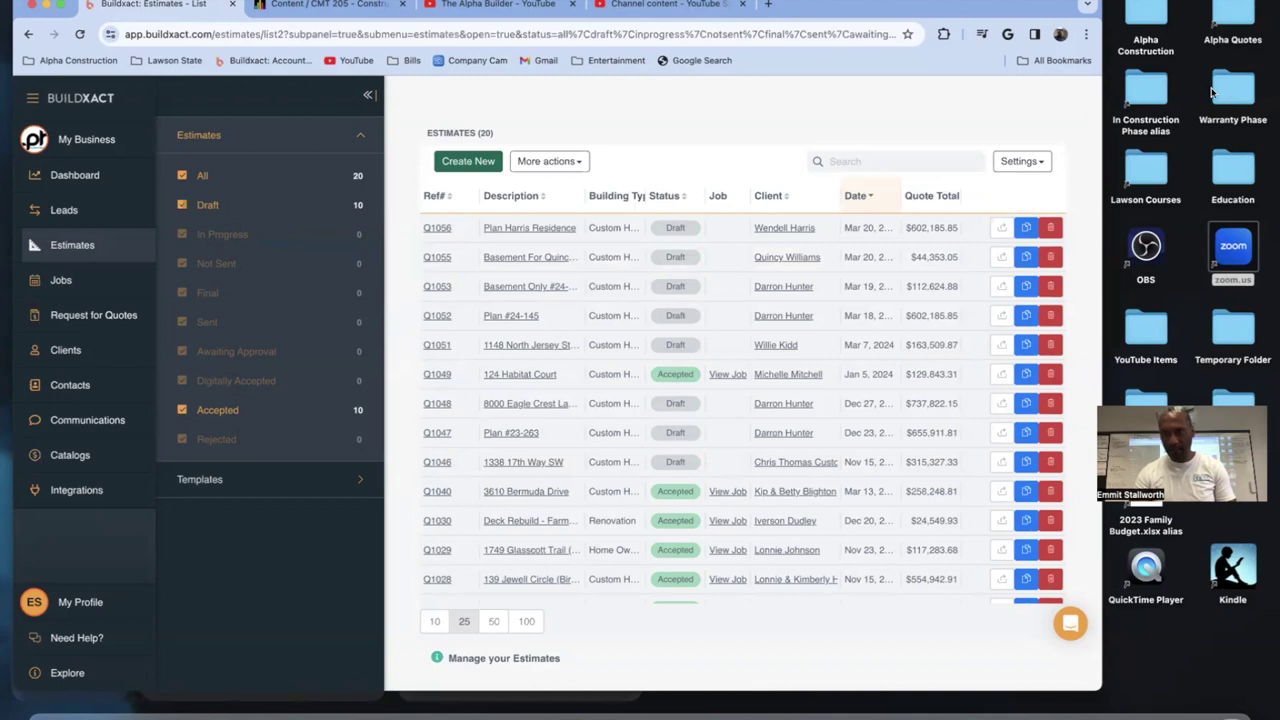
# - Open the Alpha Quotes folder in Finder and open the November 30, 2022 issued plan from the client folder of the newest estimate
pyautogui.click(1230, 15)
pyautogui.doubleClick(1230, 15)
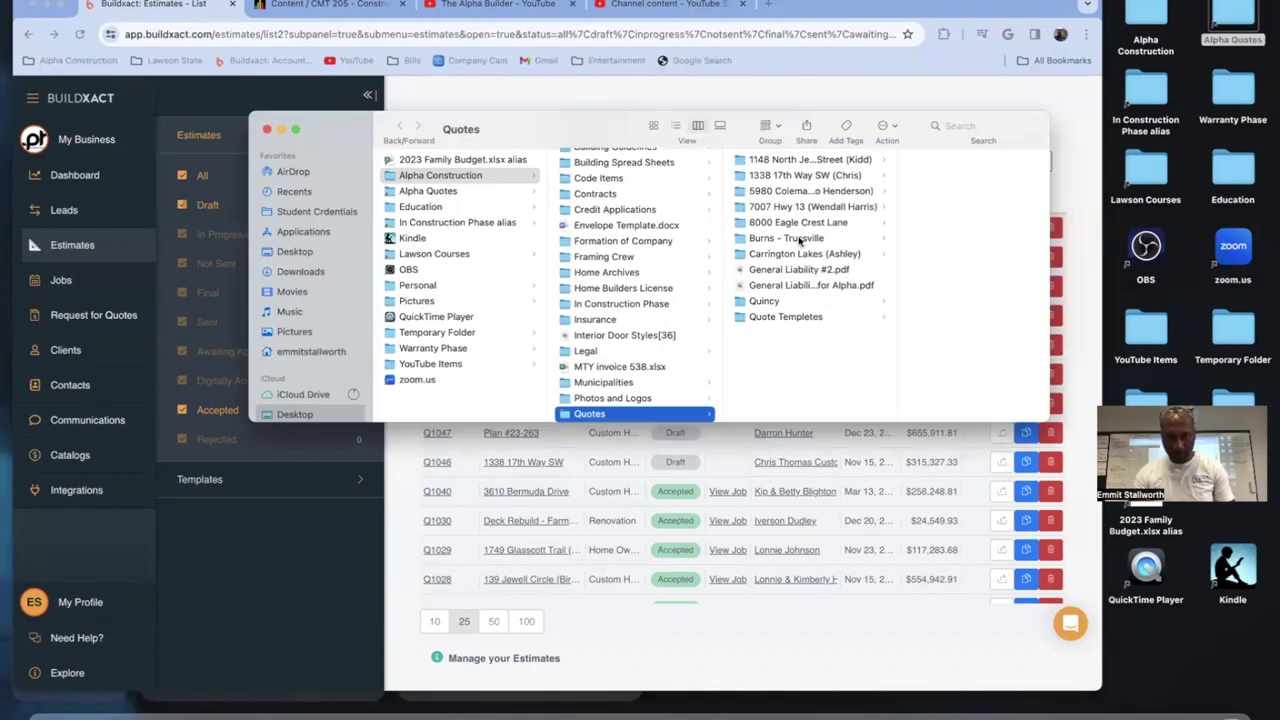
pyautogui.click(787, 207)
pyautogui.click(917, 164)
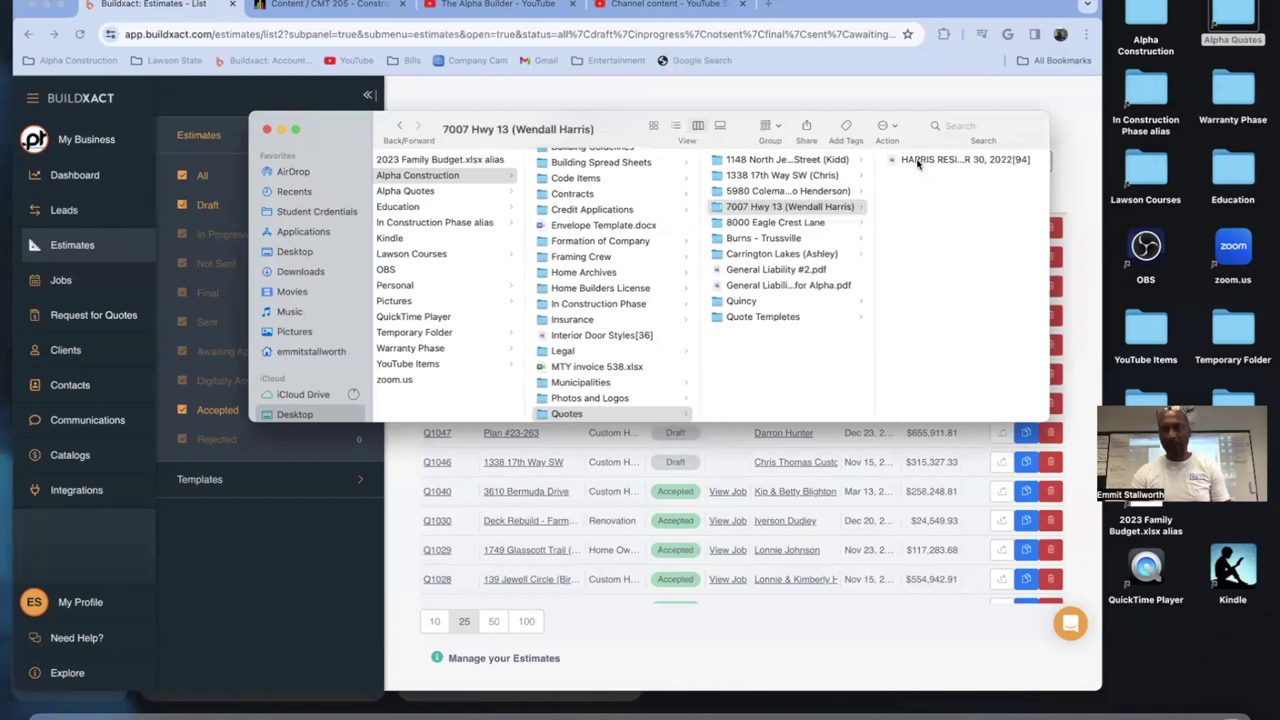
pyautogui.doubleClick(938, 224)
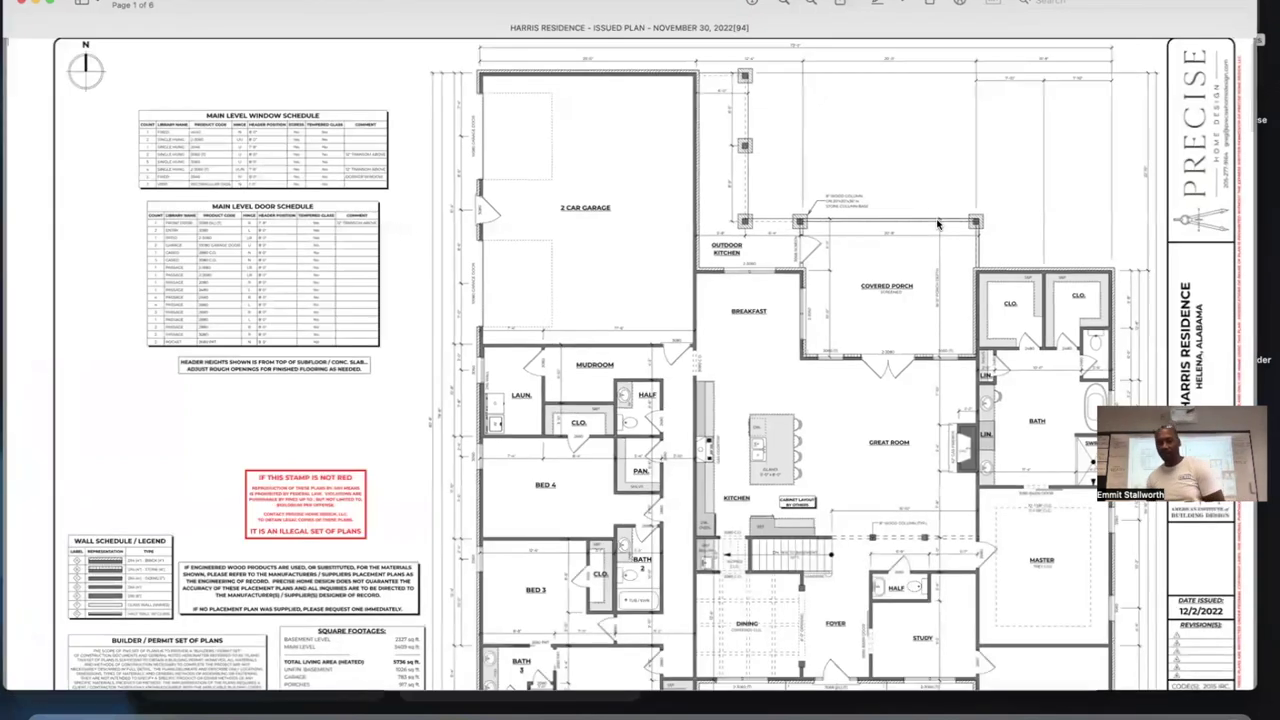
# - Examine the main level plan and enlarge its Square Footages table to read the level, garage, porch and total building areas
pyautogui.scroll(-2, 938, 224)
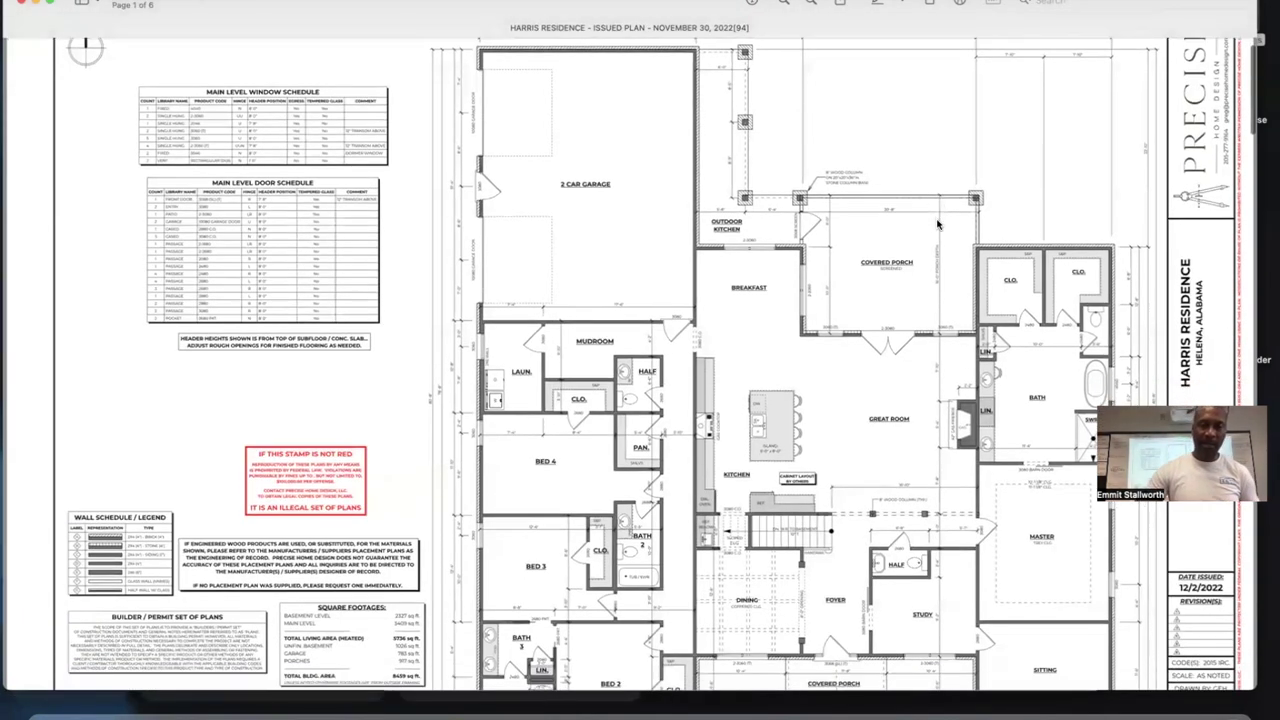
pyautogui.scroll(-10, 938, 224)
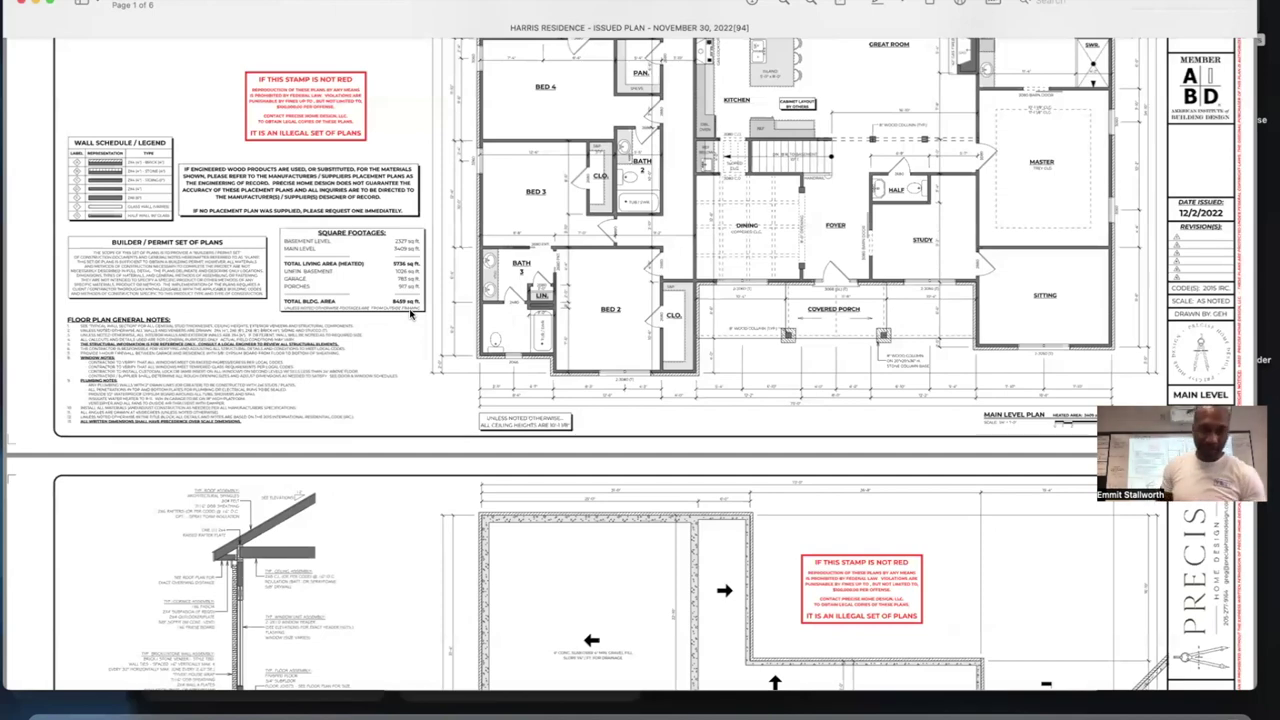
pyautogui.click(810, 3)
pyautogui.scroll(5, 438, 258)
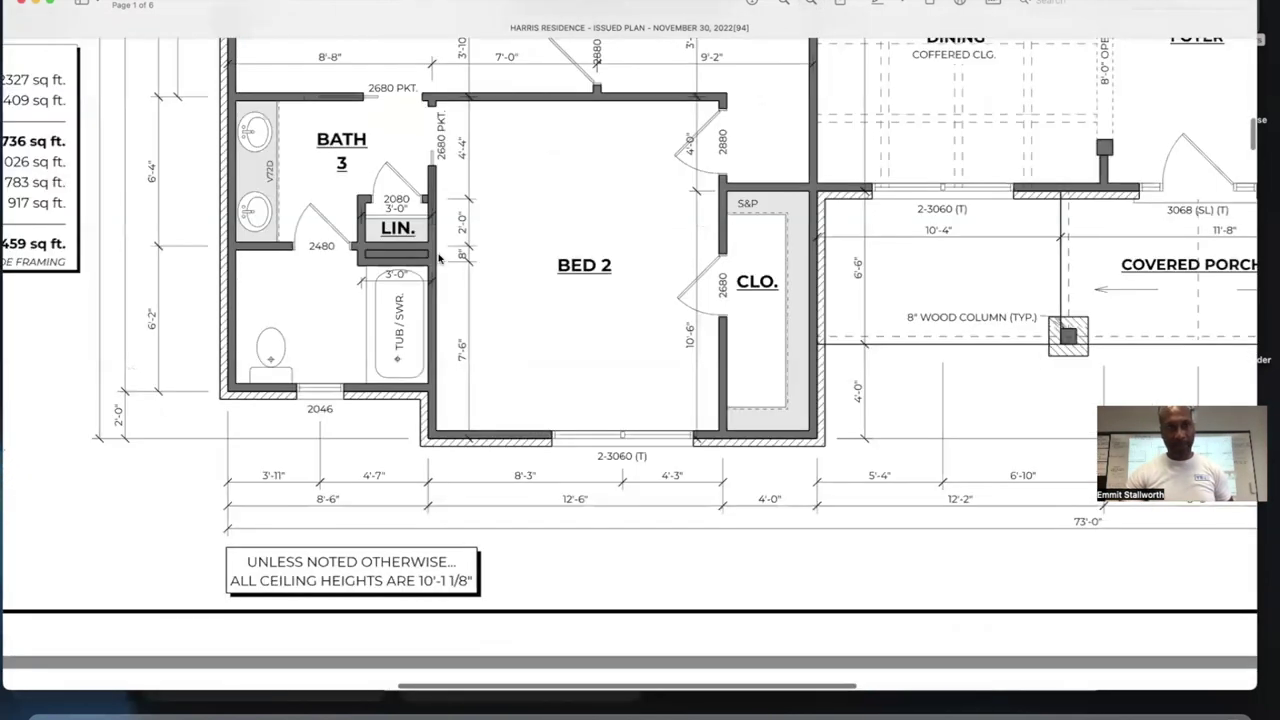
pyautogui.scroll(4, 438, 258)
pyautogui.hscroll(-2, 438, 258)
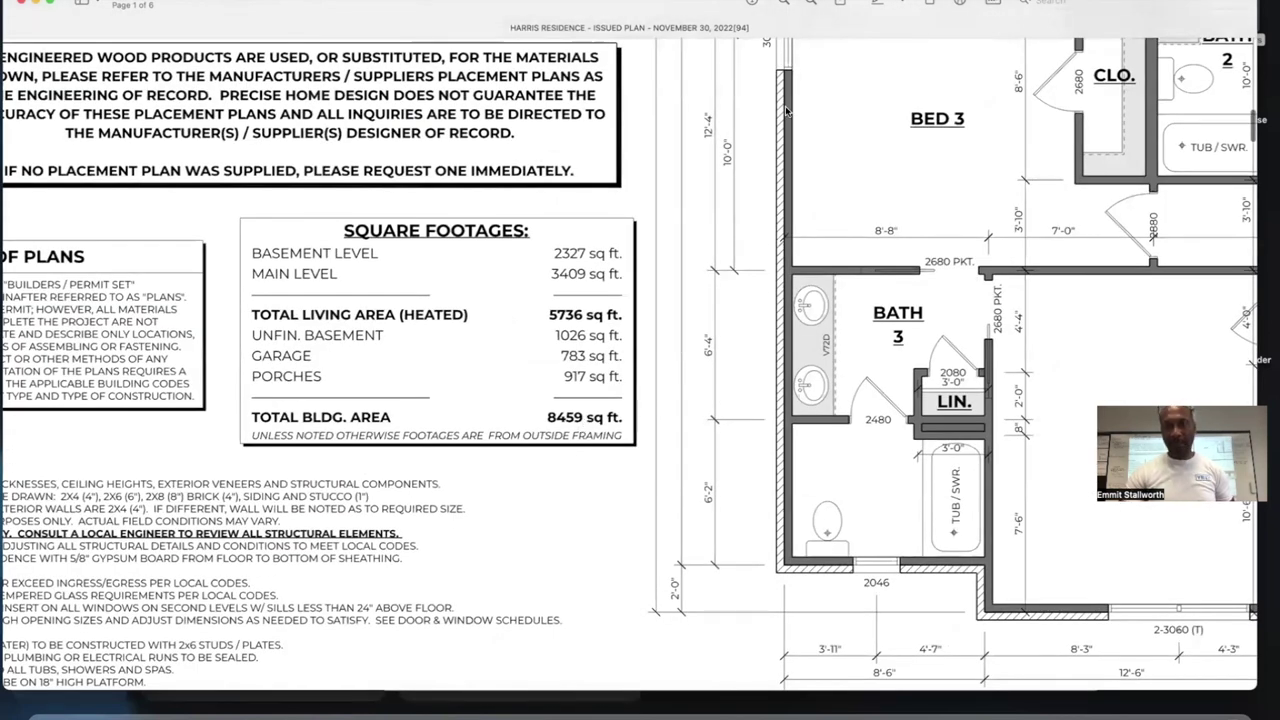
pyautogui.click(808, 4)
pyautogui.click(808, 4)
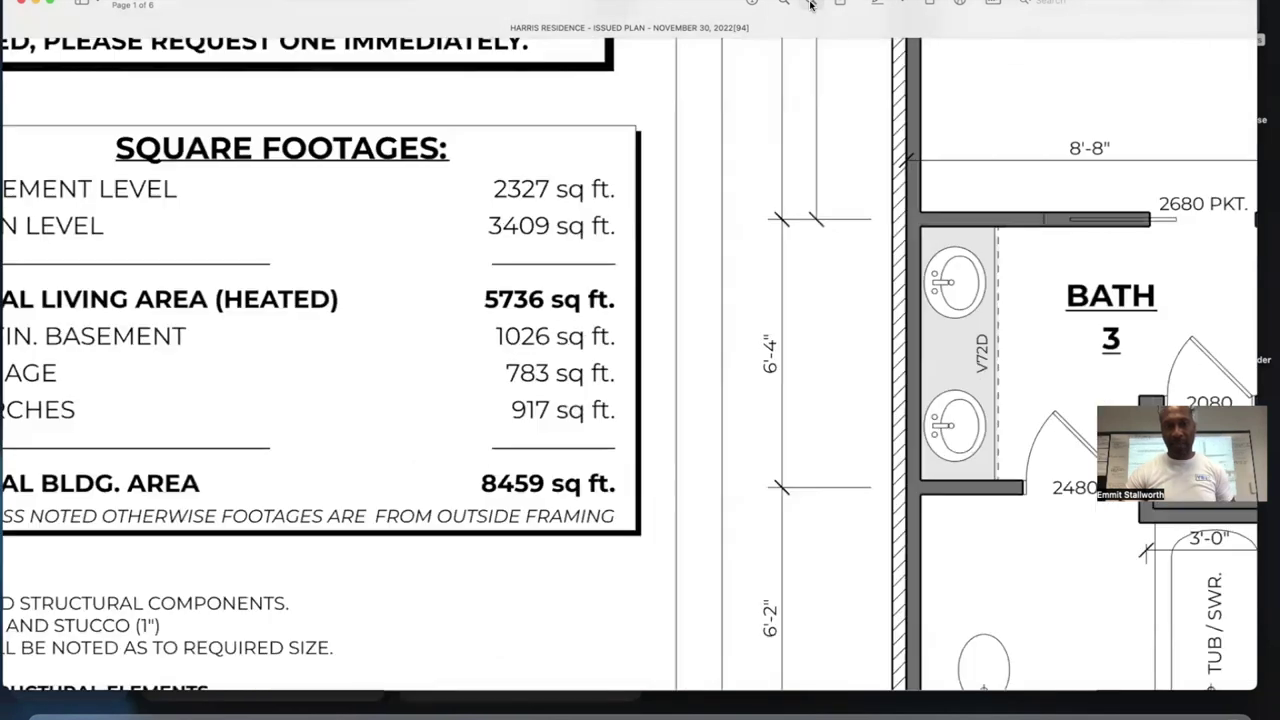
pyautogui.press('super+plus')
pyautogui.hscroll(-2, 638, 288)
pyautogui.scroll(2, 638, 288)
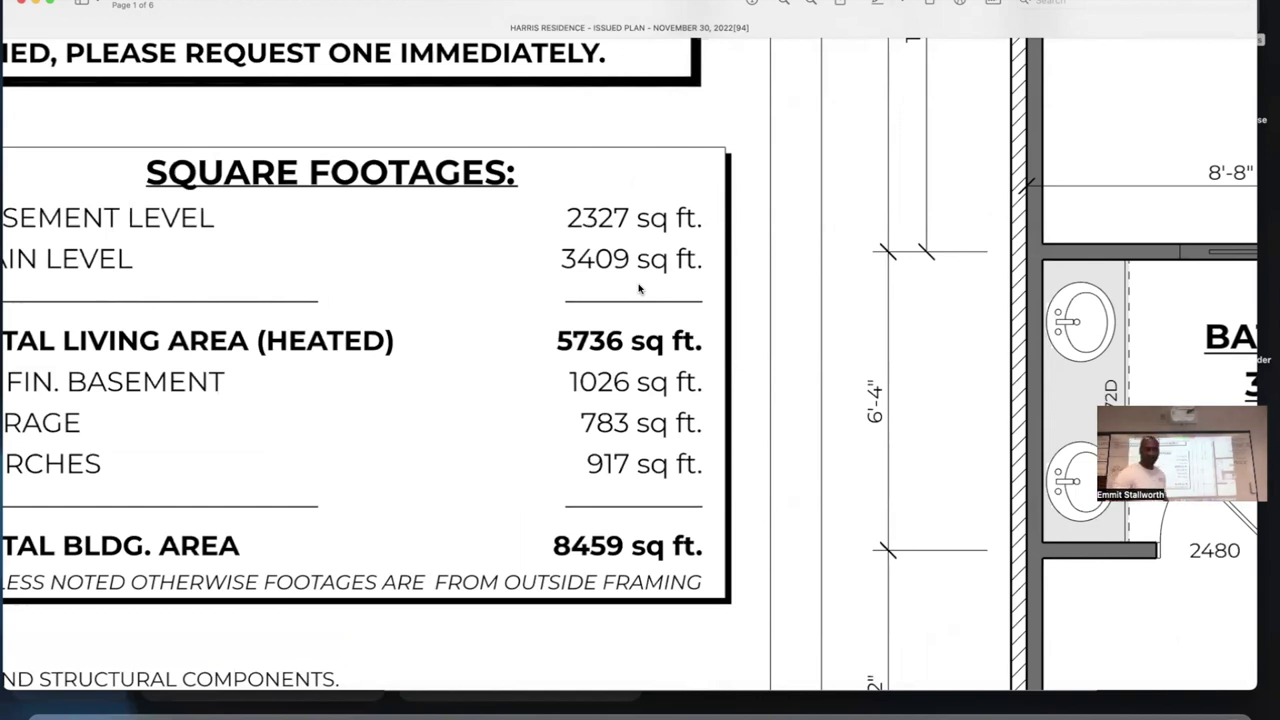
pyautogui.hscroll(-3, 638, 289)
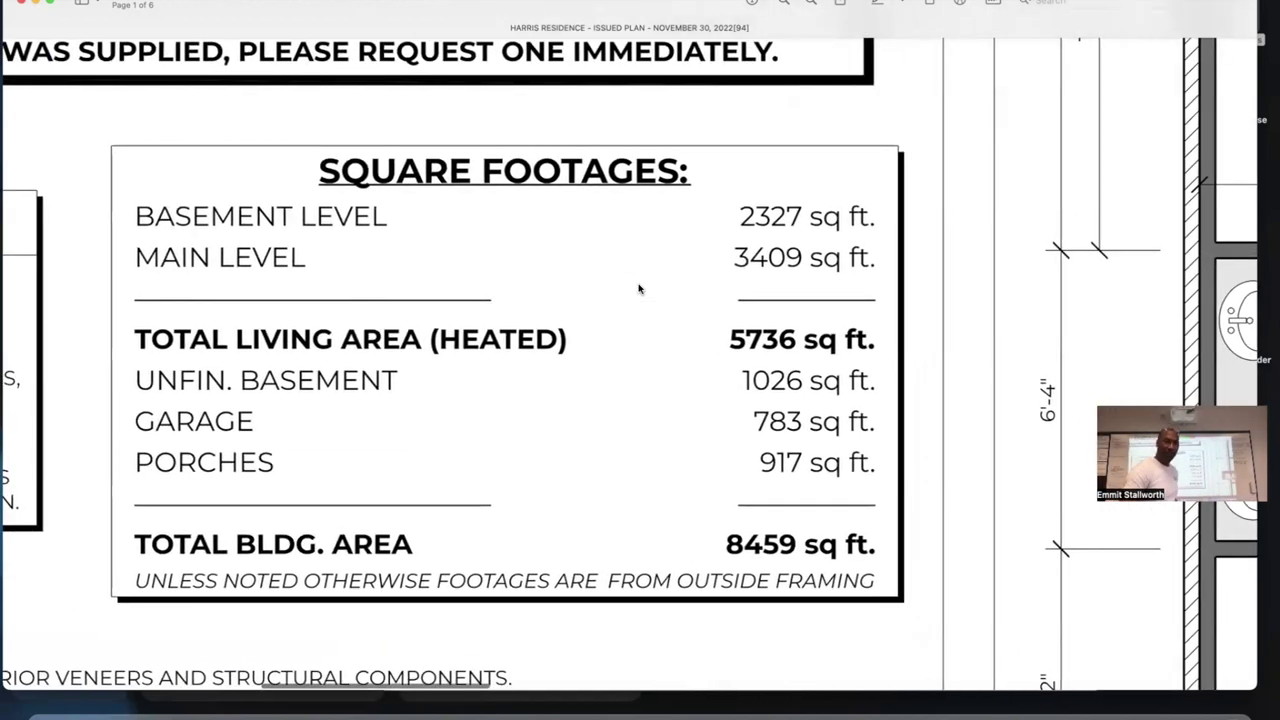
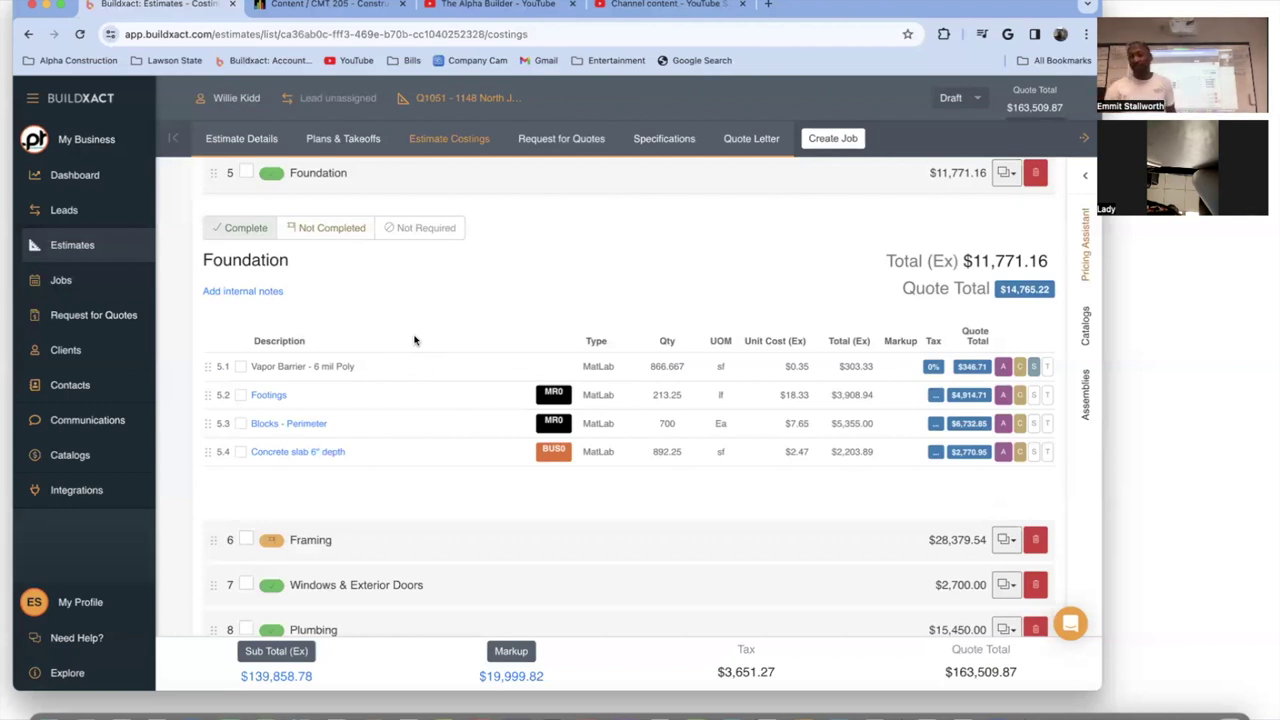
# - Collapse the Foundation category in the open estimate's costings and skim the whole category list
pyautogui.click(461, 174)
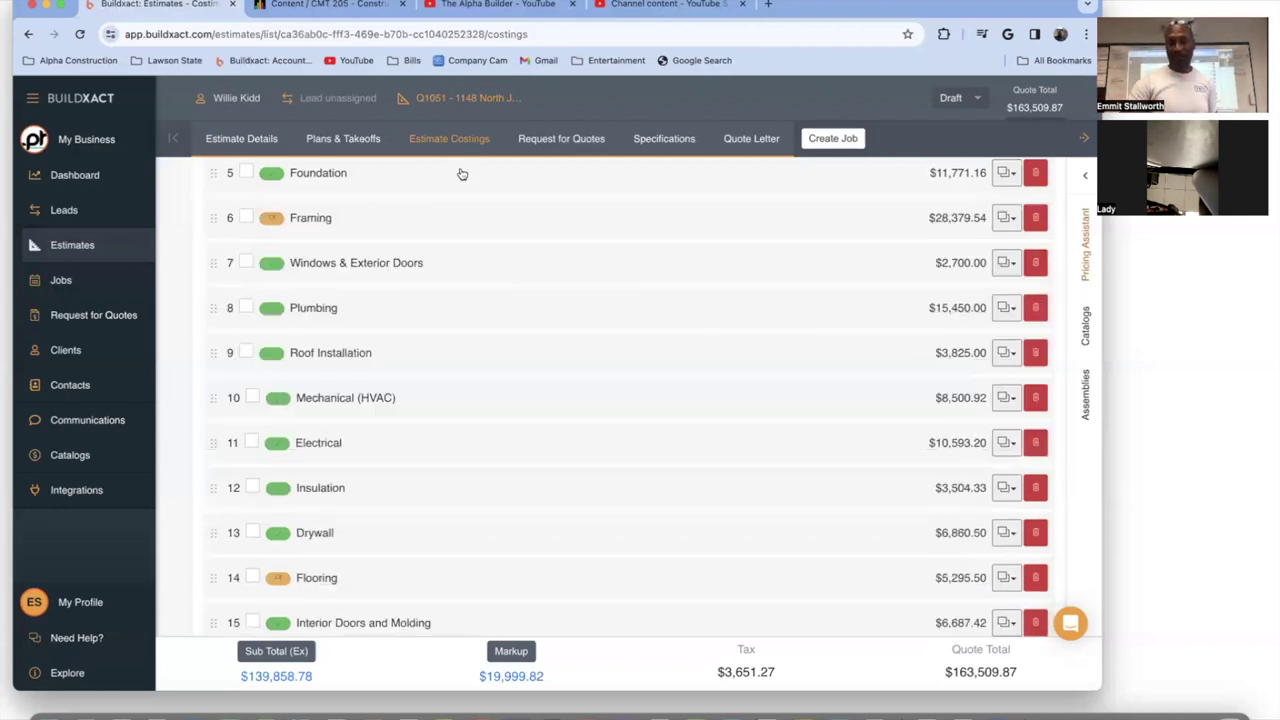
pyautogui.scroll(3, 461, 174)
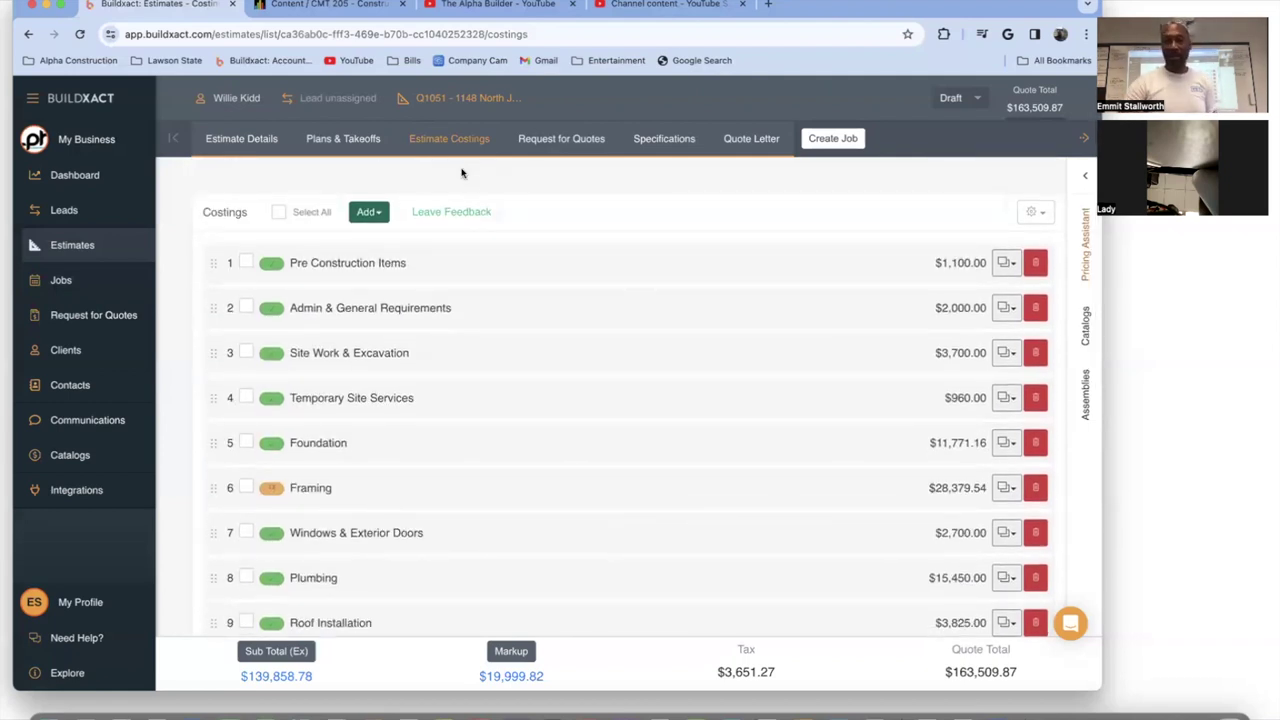
pyautogui.scroll(-1, 480, 257)
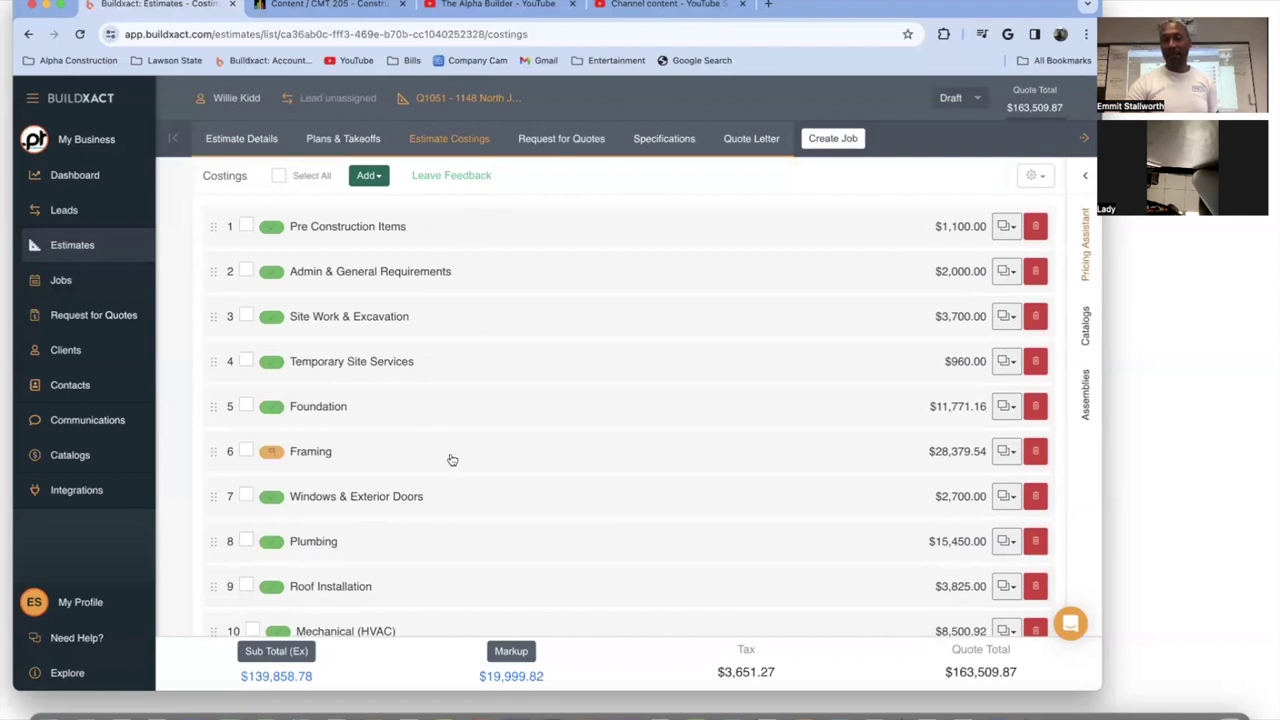
pyautogui.scroll(-8, 449, 457)
pyautogui.scroll(10, 451, 460)
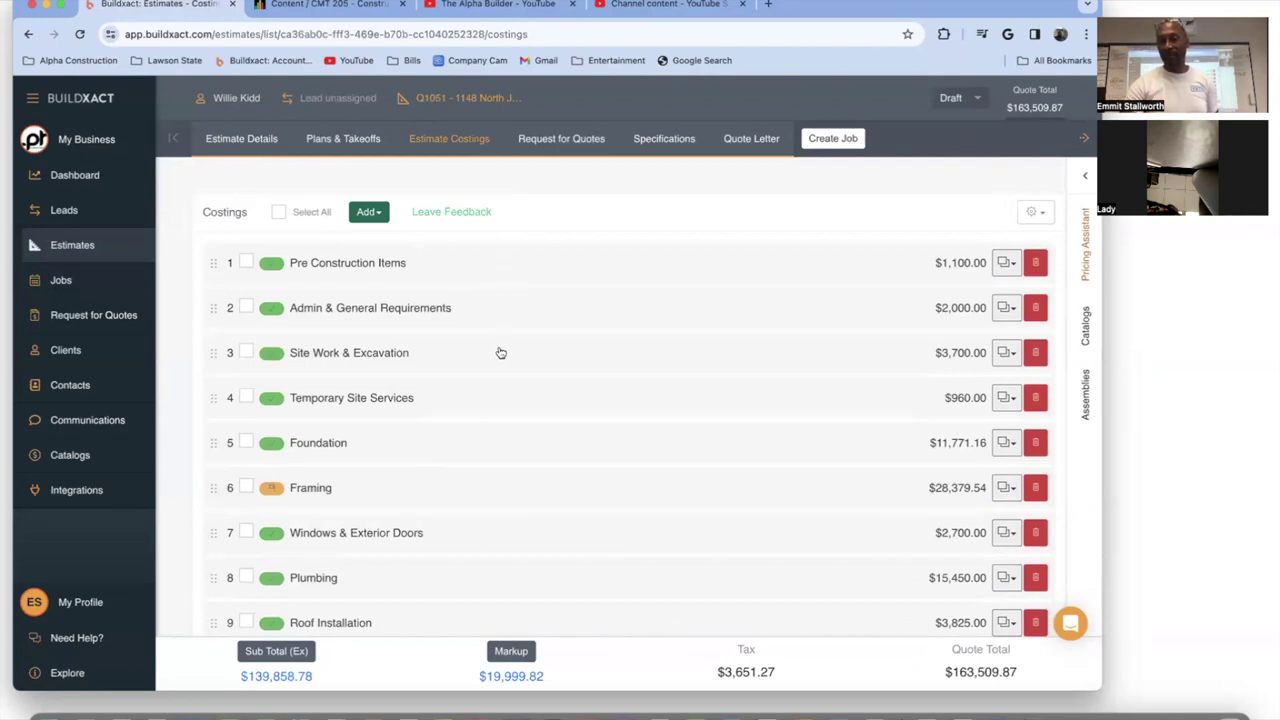
# - Examine the costing categories one after another, from Pre Construction Items through Cleaning, with their amounts and completion status
pyautogui.scroll(-1, 501, 353)
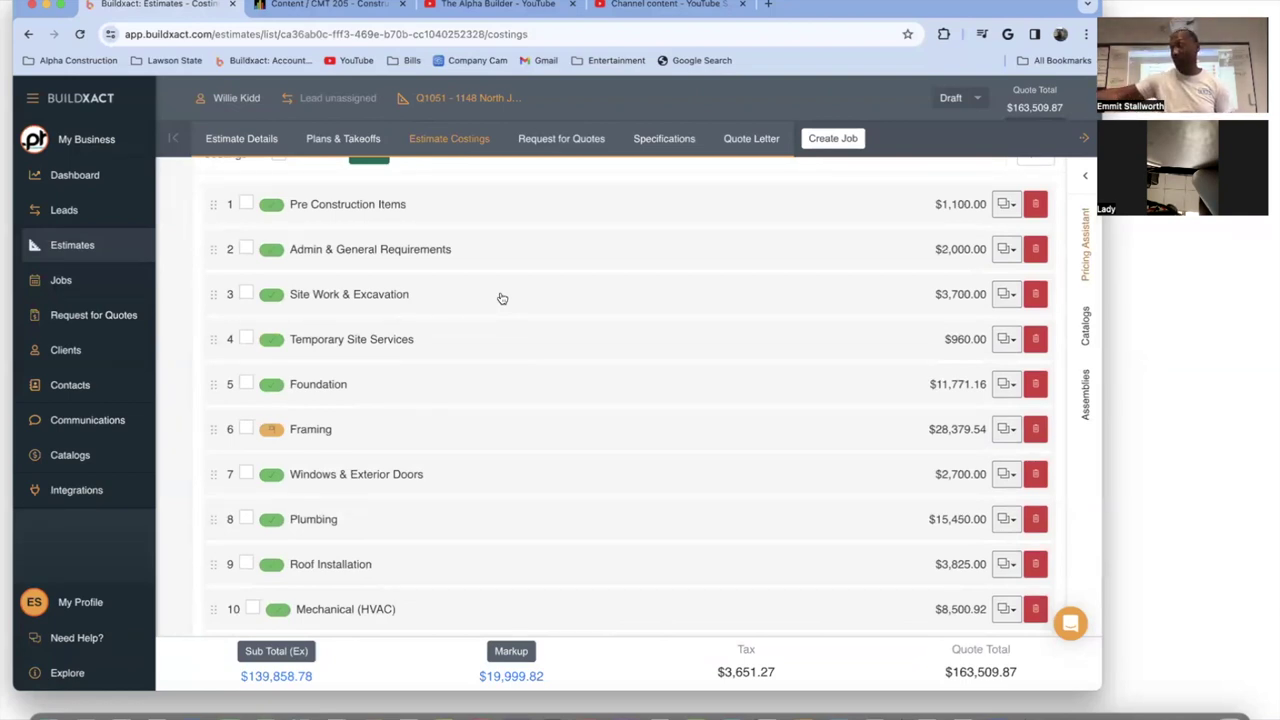
pyautogui.scroll(-1, 502, 298)
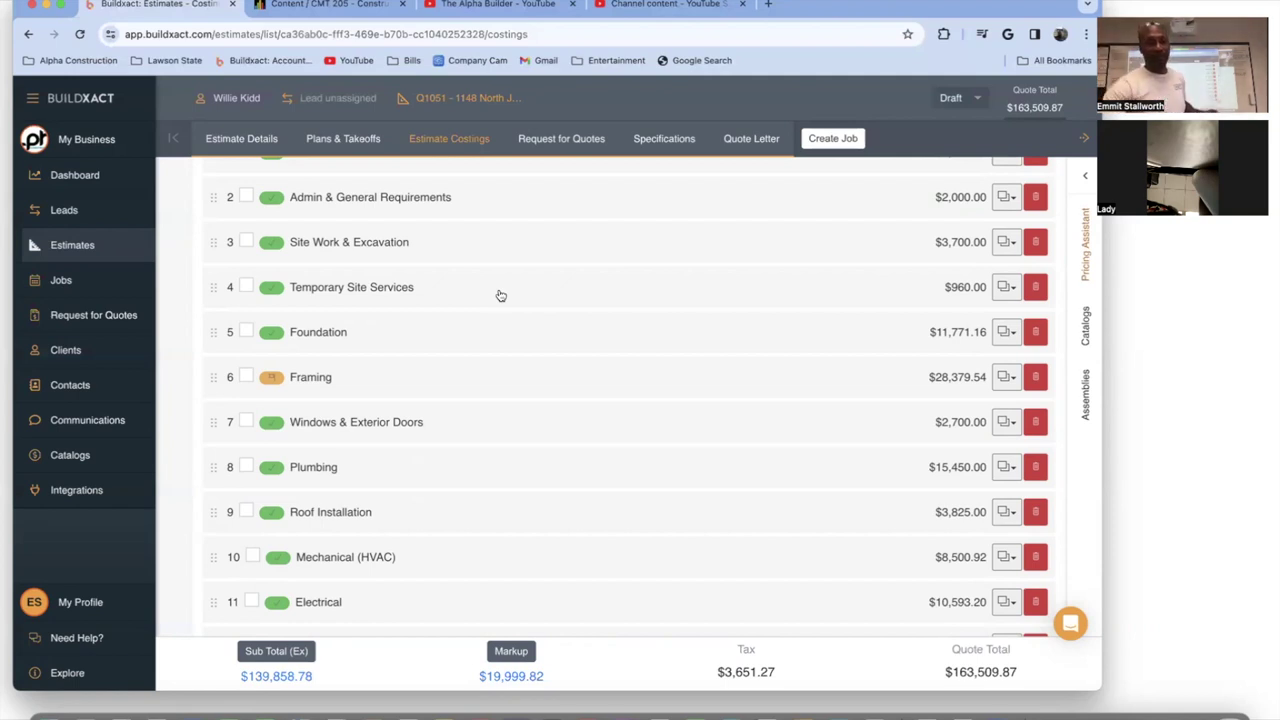
pyautogui.scroll(-1, 501, 296)
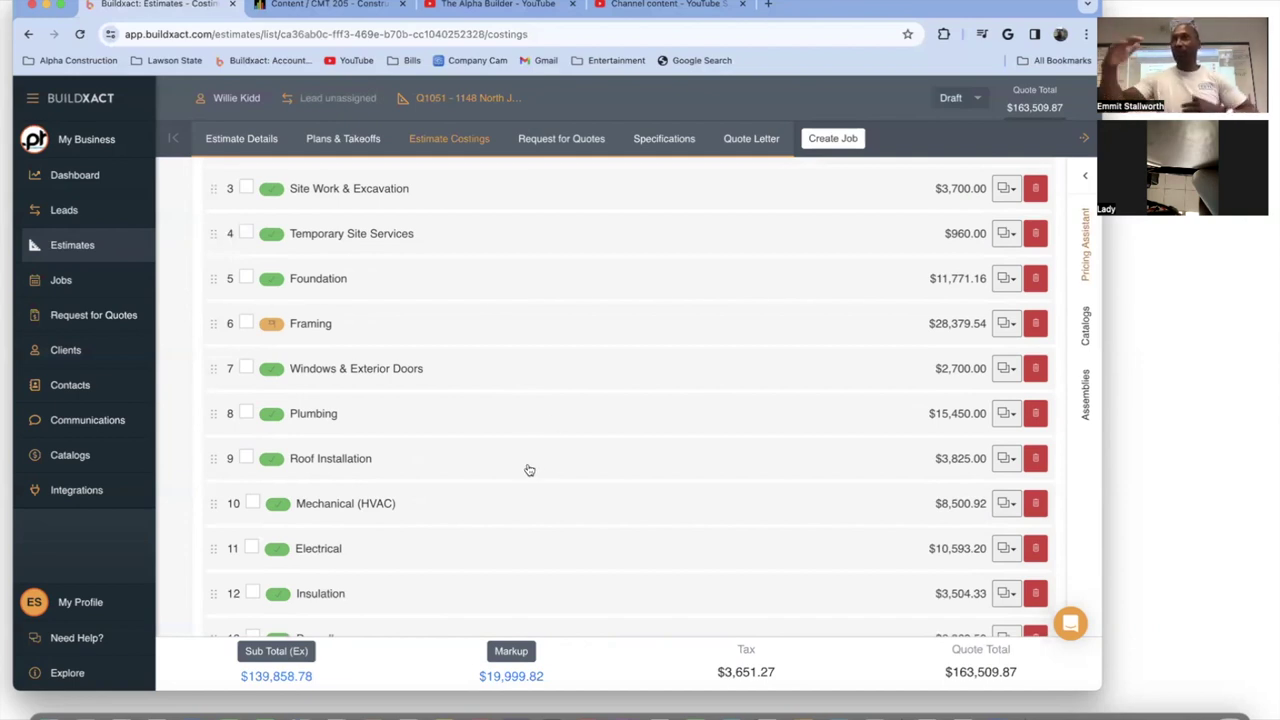
pyautogui.scroll(-3, 530, 468)
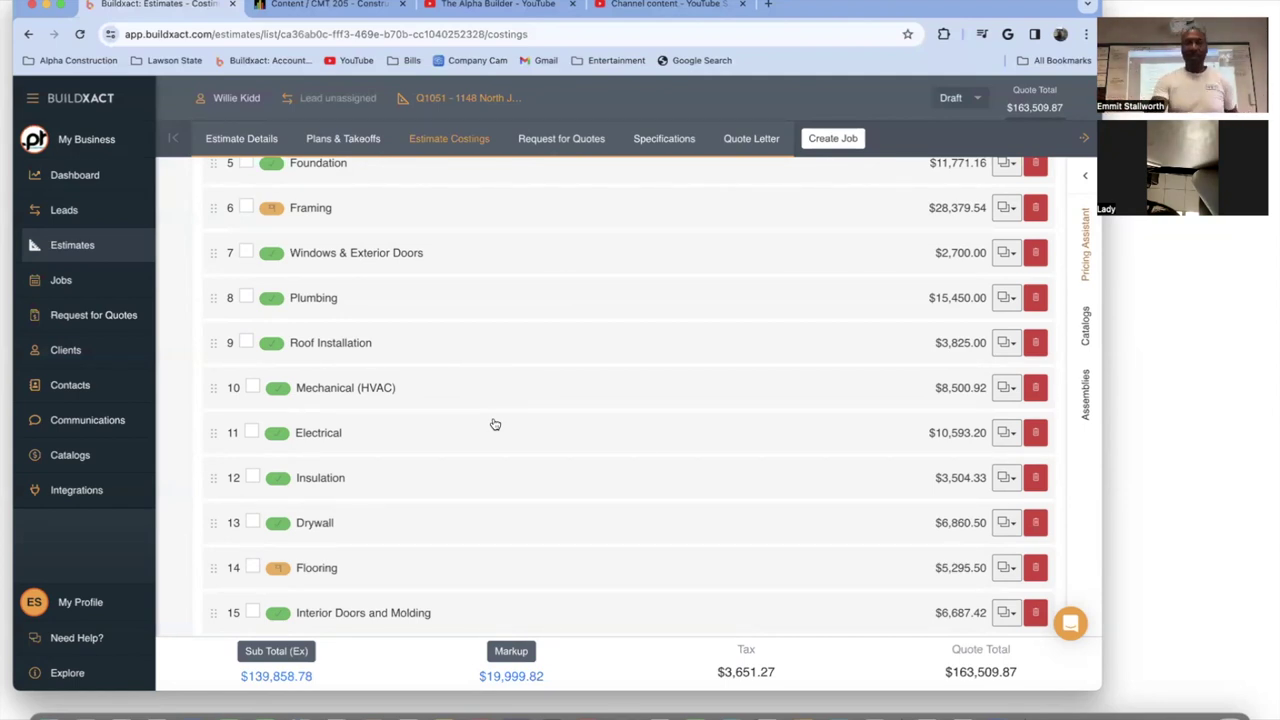
pyautogui.scroll(-2, 494, 424)
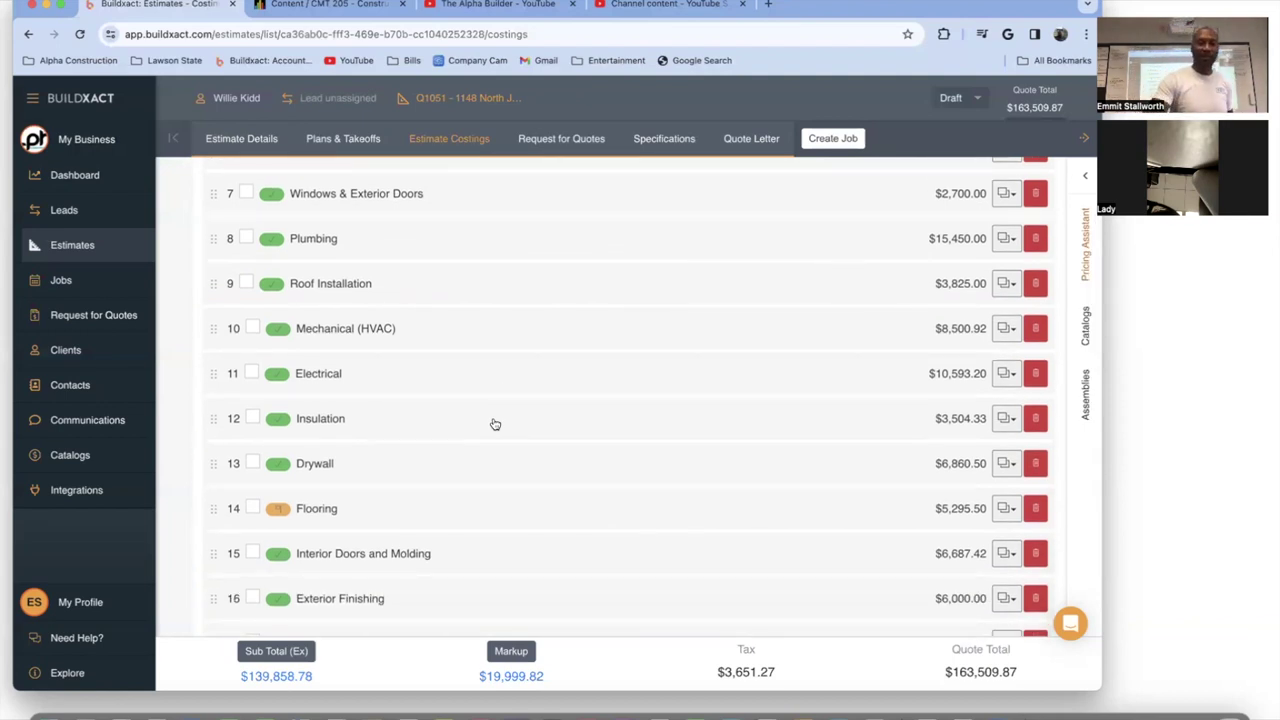
pyautogui.scroll(-2, 494, 424)
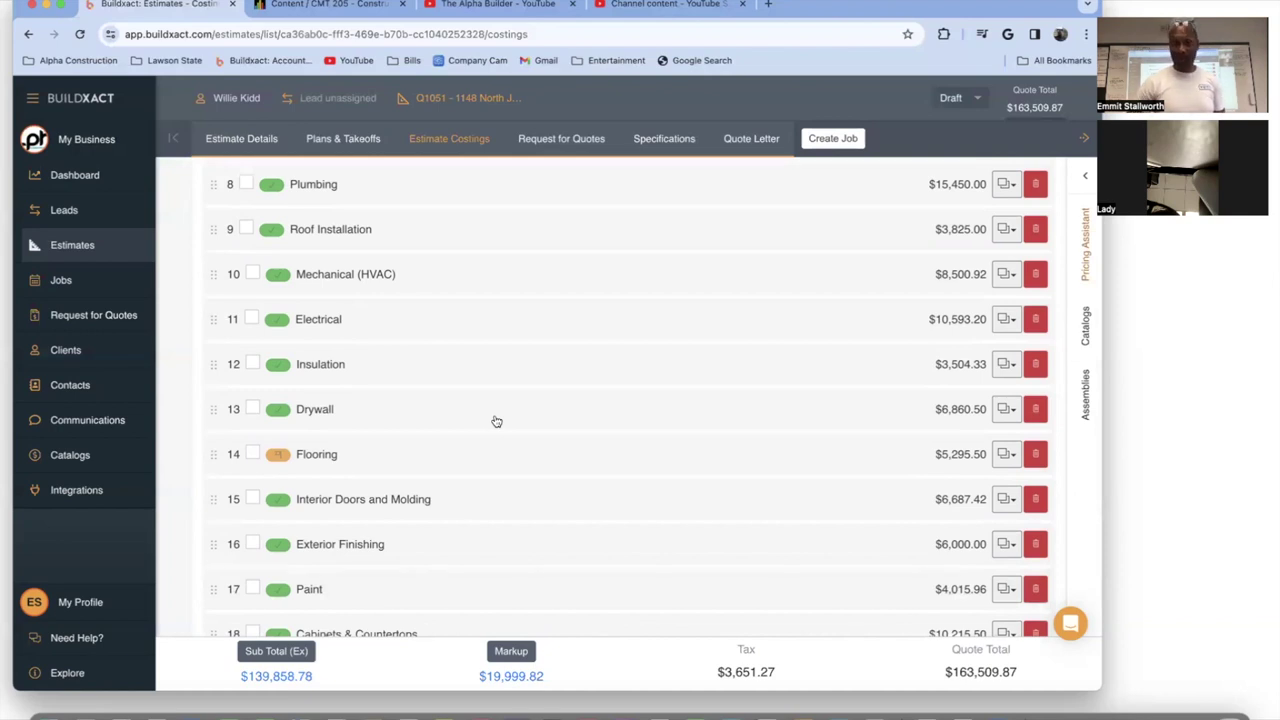
pyautogui.scroll(-3, 496, 421)
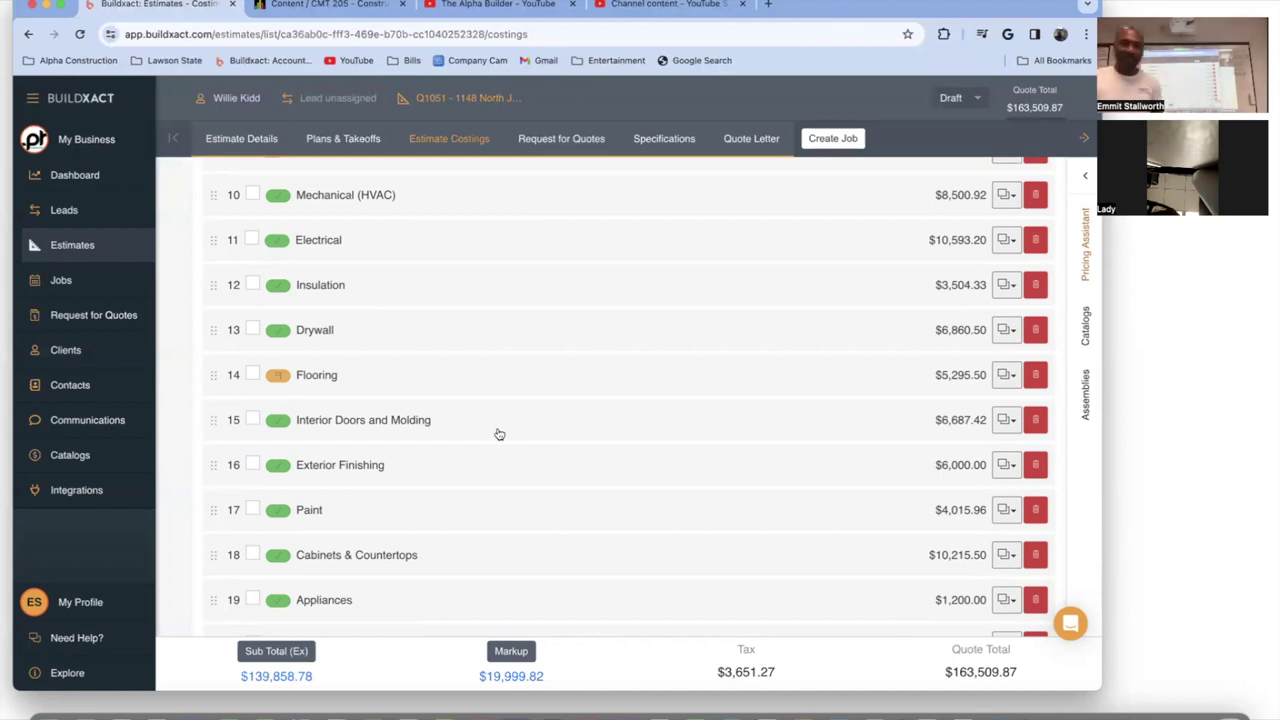
pyautogui.scroll(-2, 499, 434)
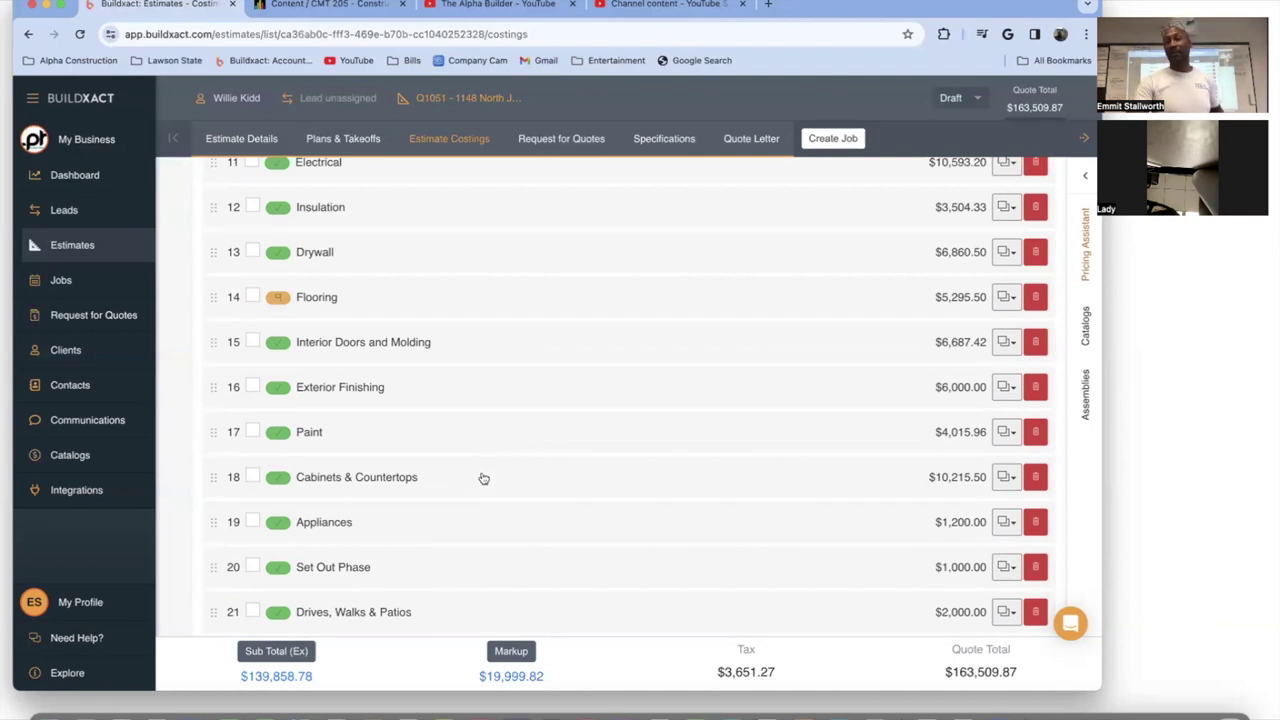
pyautogui.scroll(-1, 482, 477)
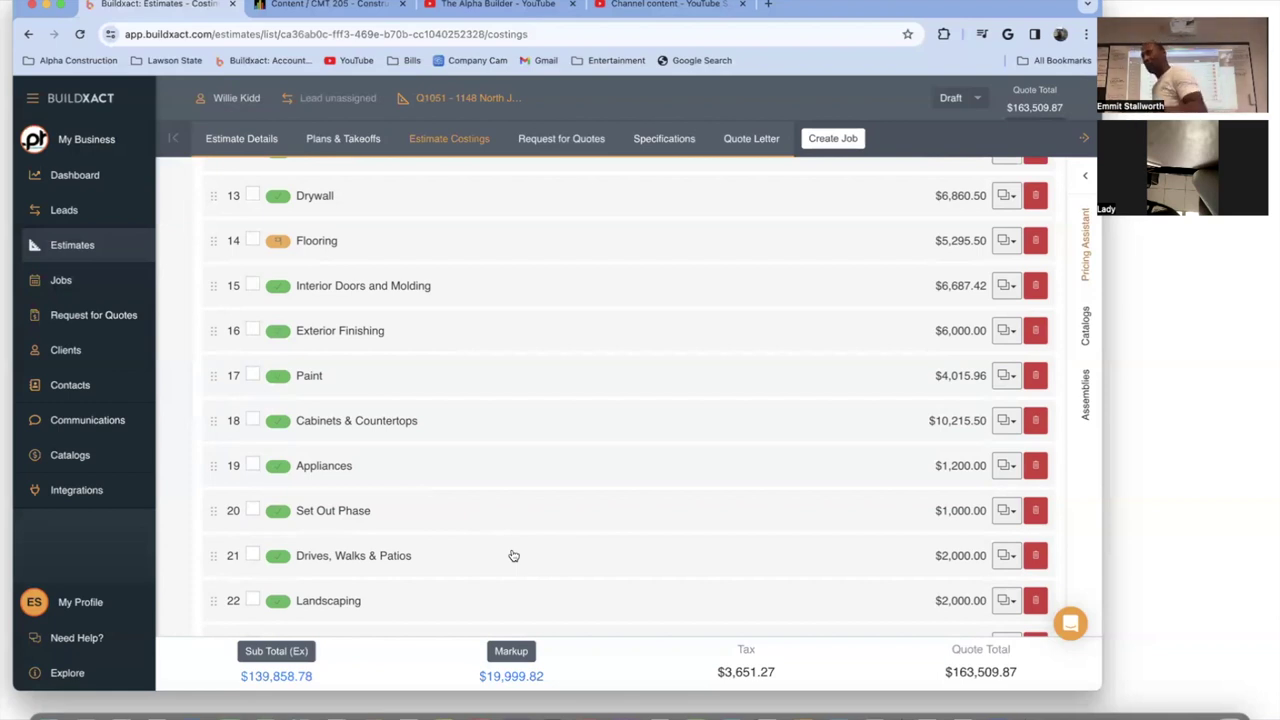
pyautogui.scroll(-2, 513, 555)
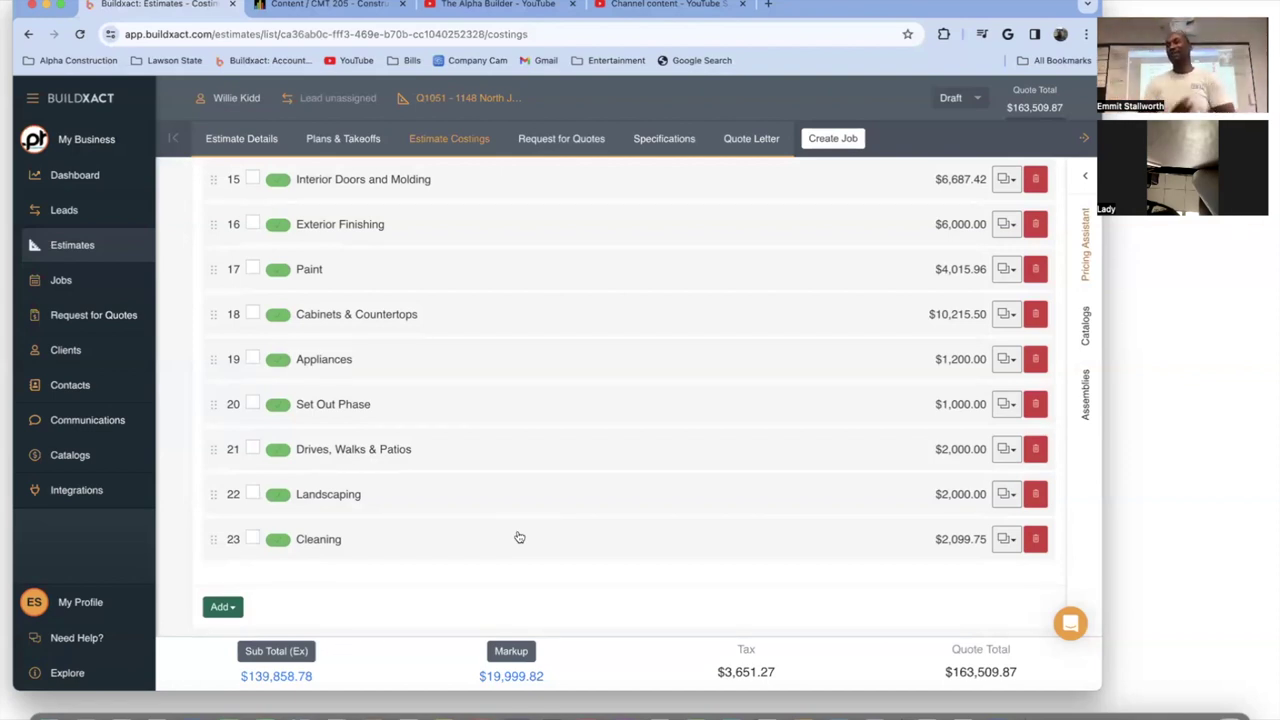
pyautogui.scroll(5, 519, 538)
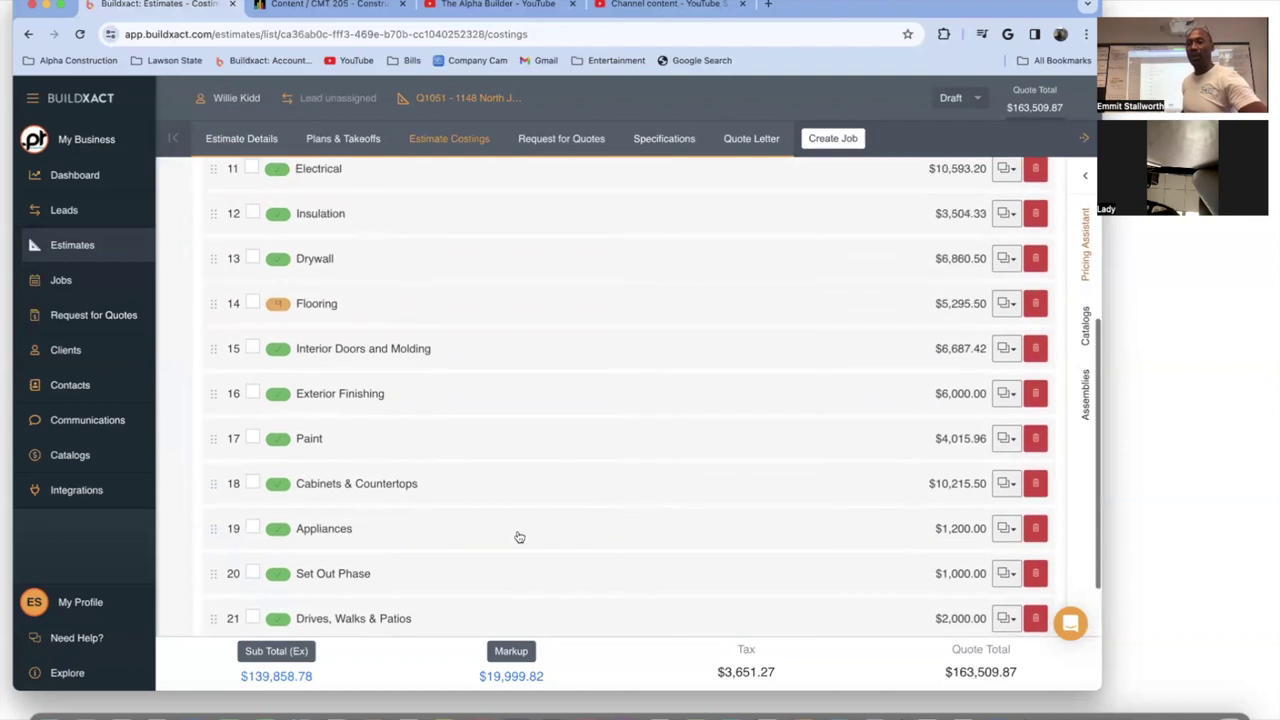
# - Recheck the estimate's costing list from Pre Construction Items through Drives, Walks & Patios, comparing the amounts across categories
pyautogui.scroll(3, 519, 536)
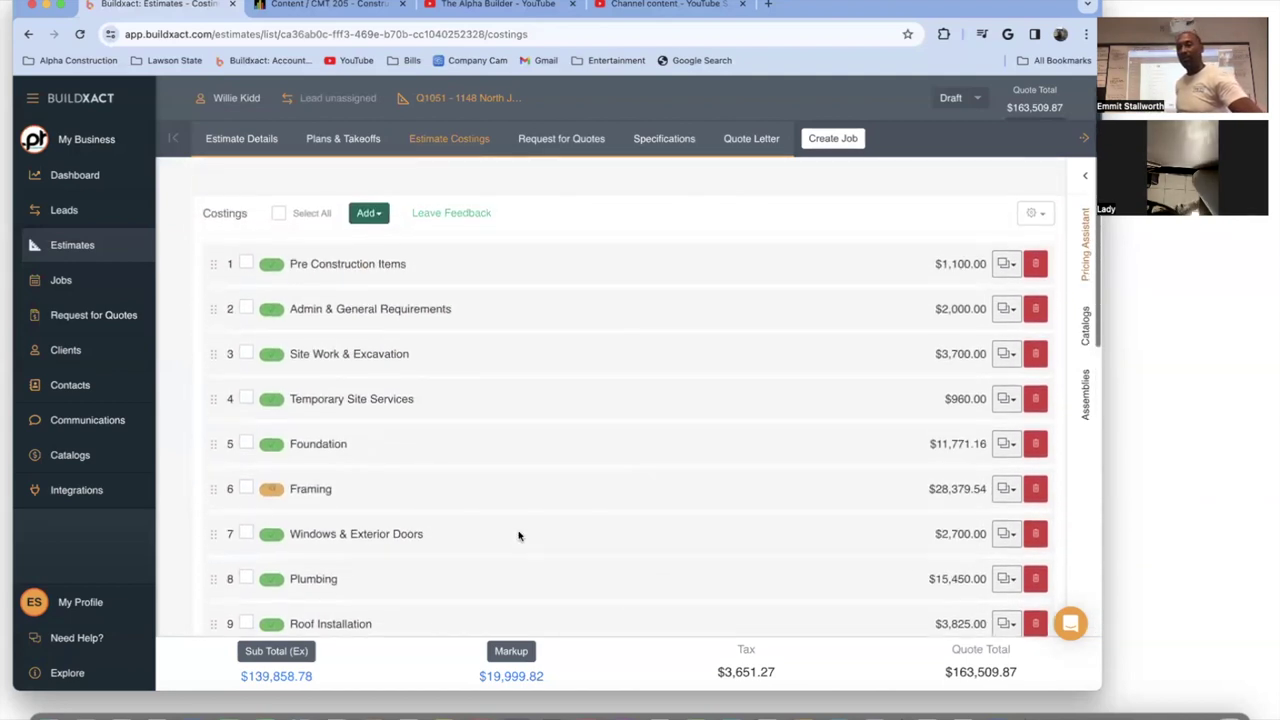
pyautogui.scroll(-1, 519, 538)
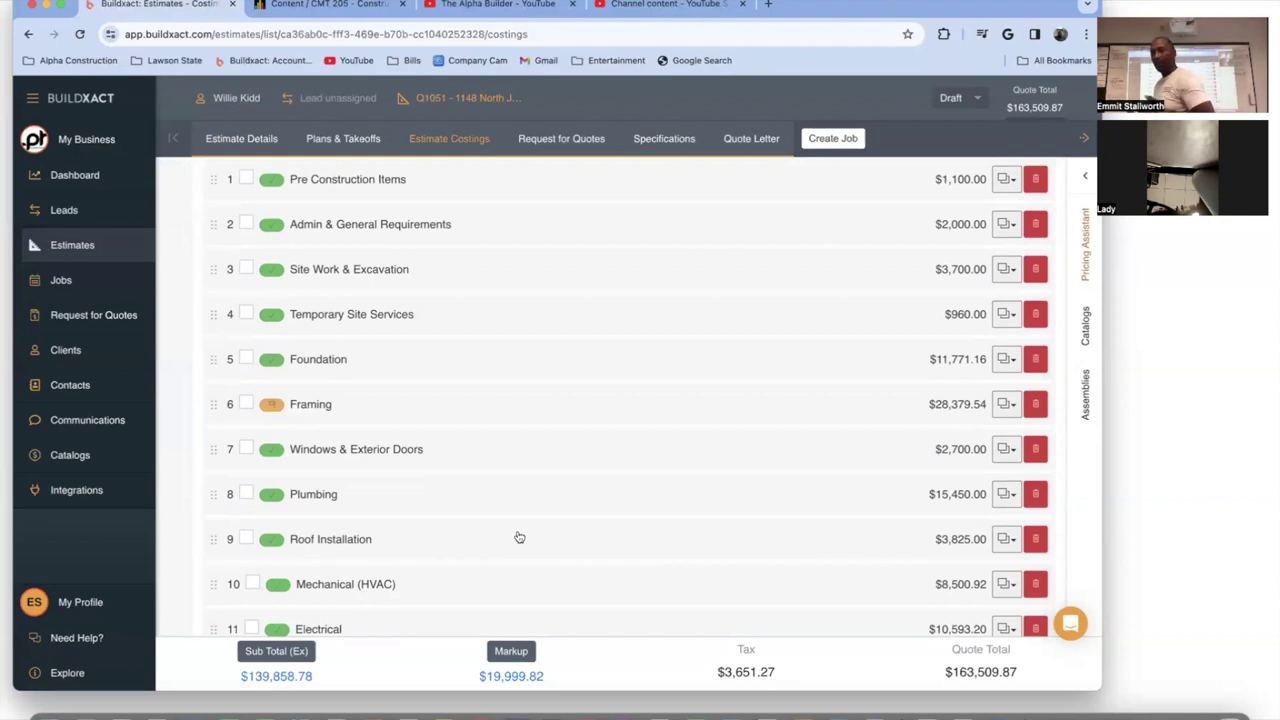
pyautogui.scroll(-5, 519, 536)
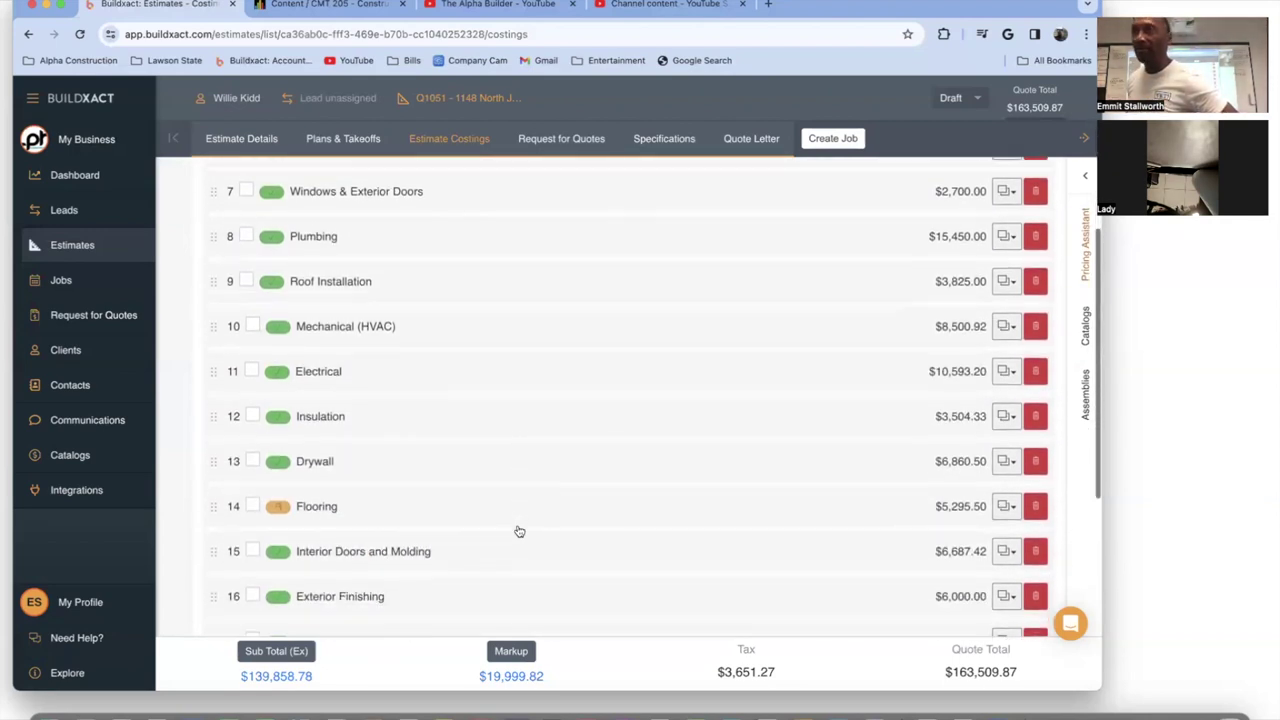
pyautogui.scroll(-4, 519, 531)
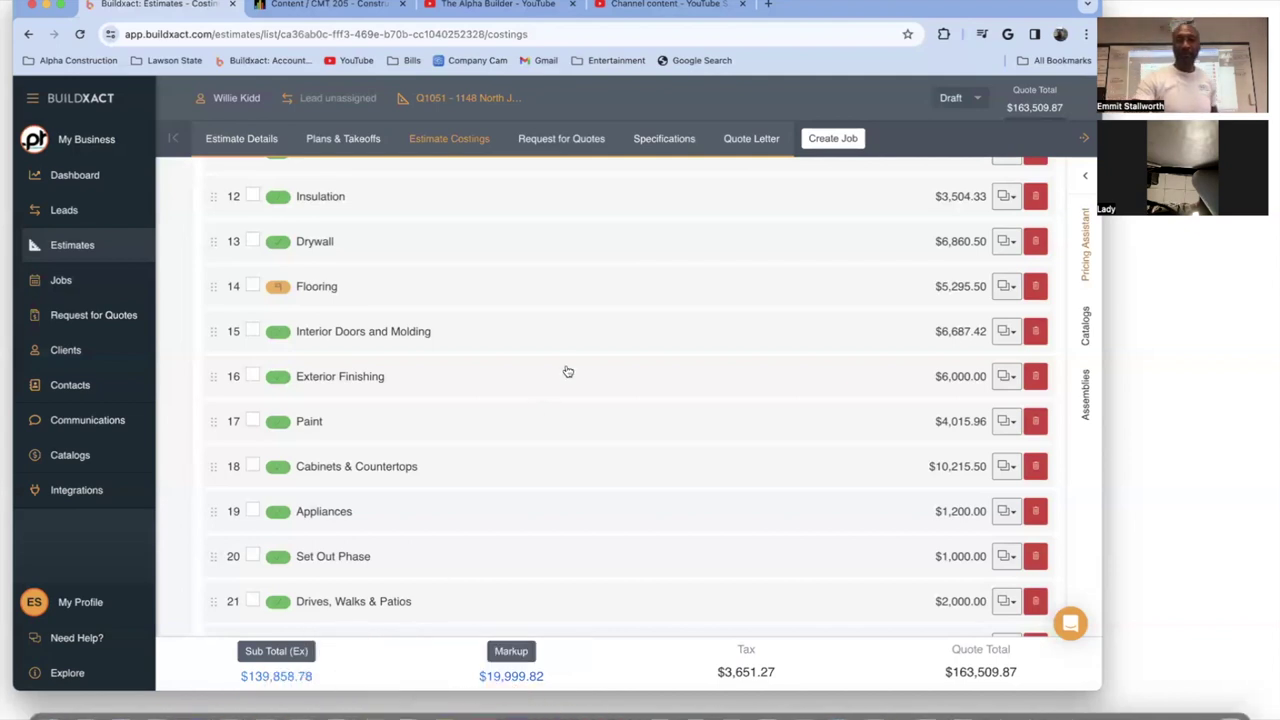
pyautogui.scroll(-4, 566, 369)
pyautogui.scroll(10, 567, 372)
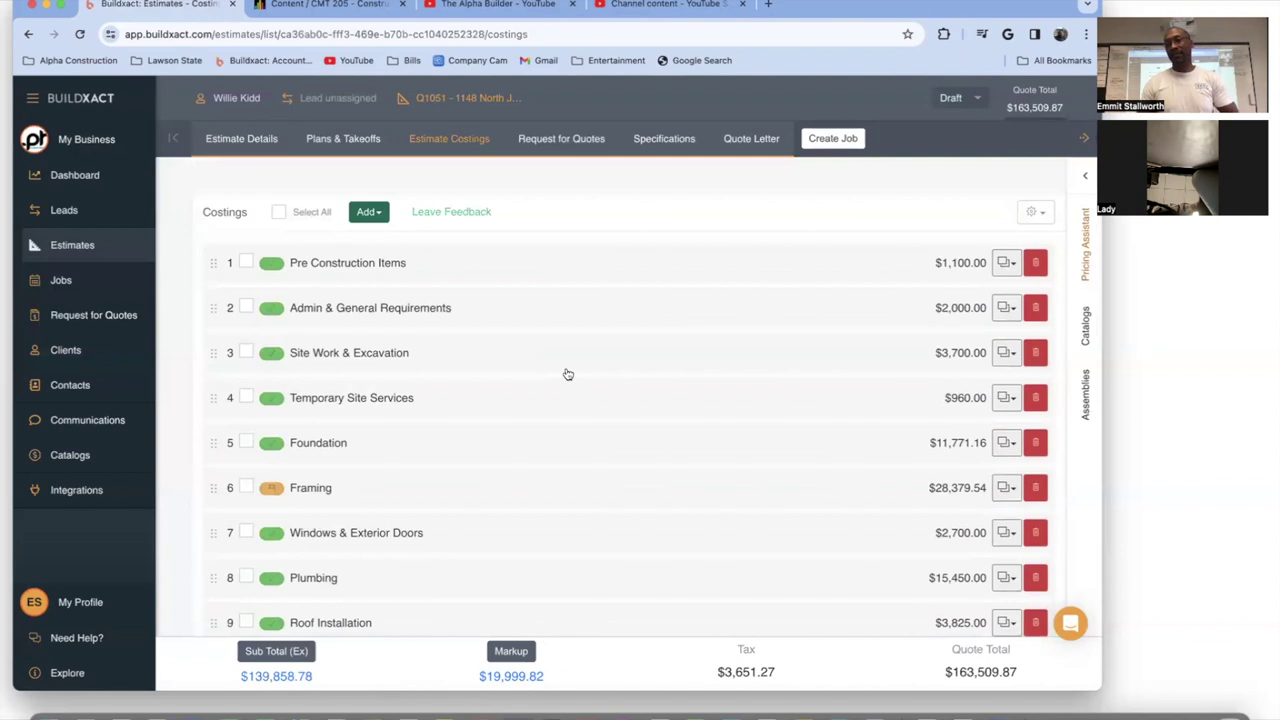
pyautogui.scroll(-3, 567, 374)
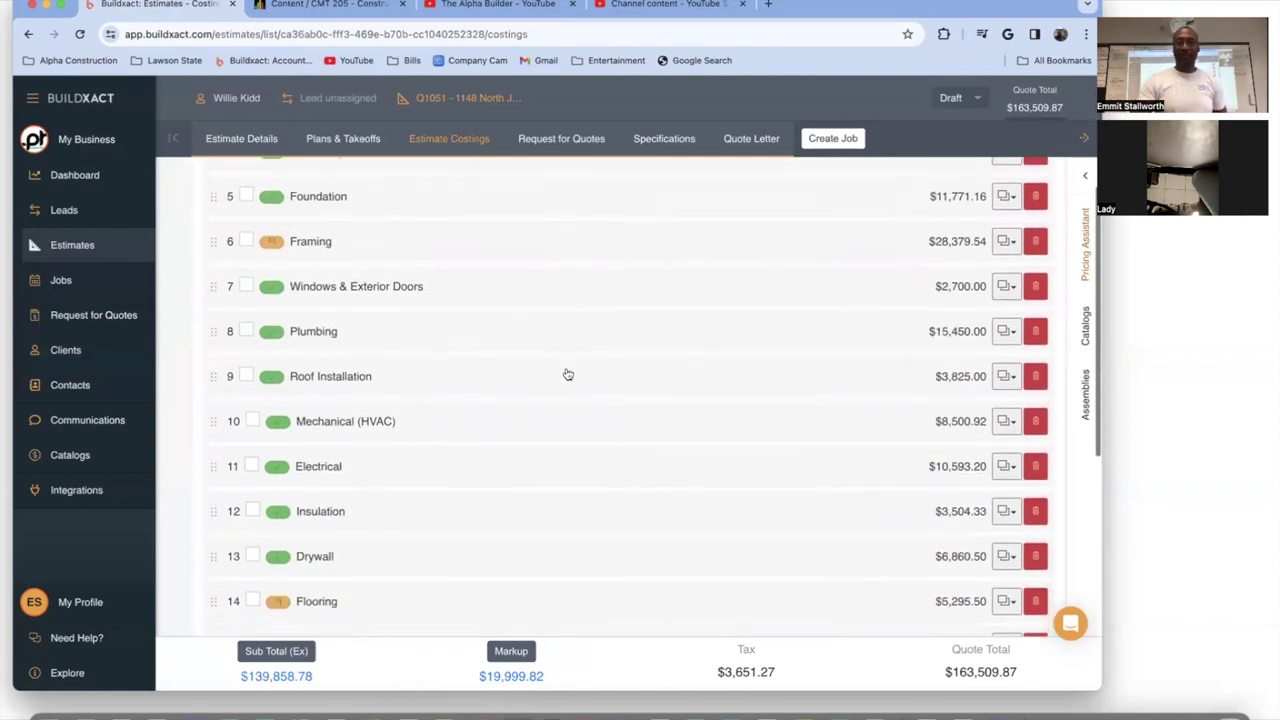